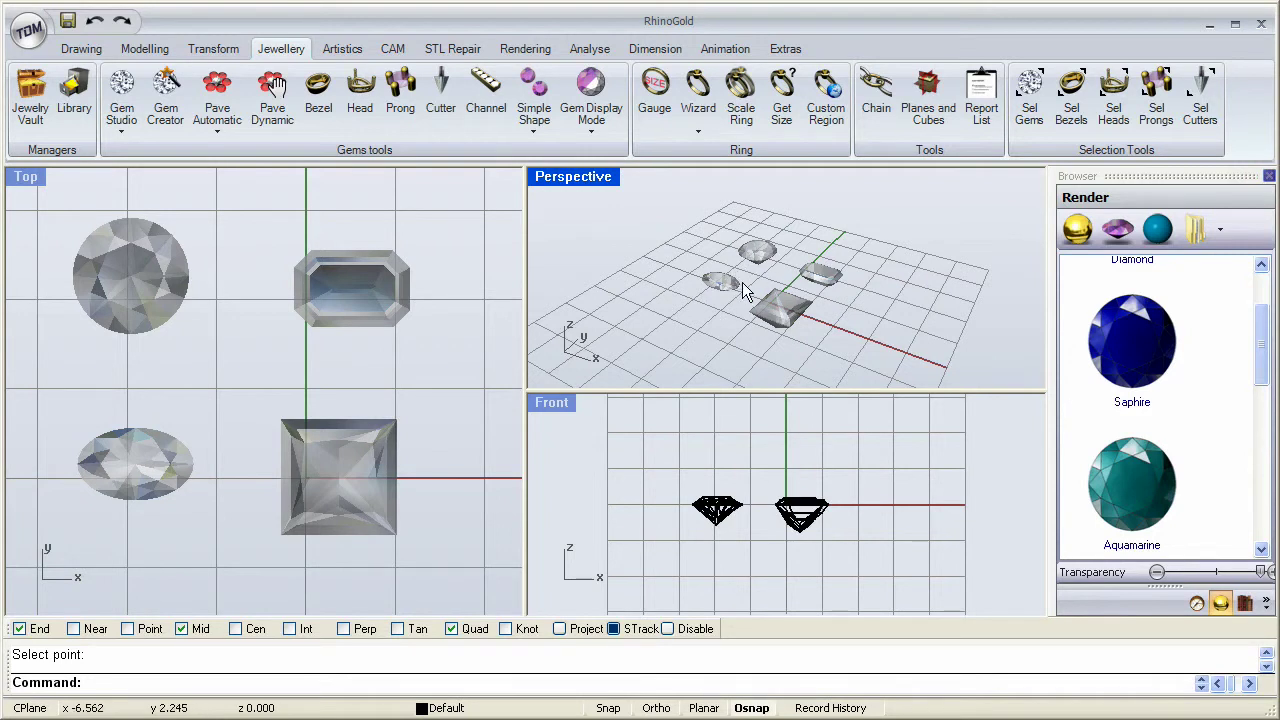
Maximize the Perspective viewport and examine the facets of the round gem, alone and beside the other three gems.
double_click(588, 177)
mouse_move(447, 390)
right_mouse_down()
mouse_move(566, 400)
mouse_move(540, 430)
mouse_move(443, 406)
mouse_move(461, 381)
right_mouse_up()
scroll(468, 337, "up", 8)
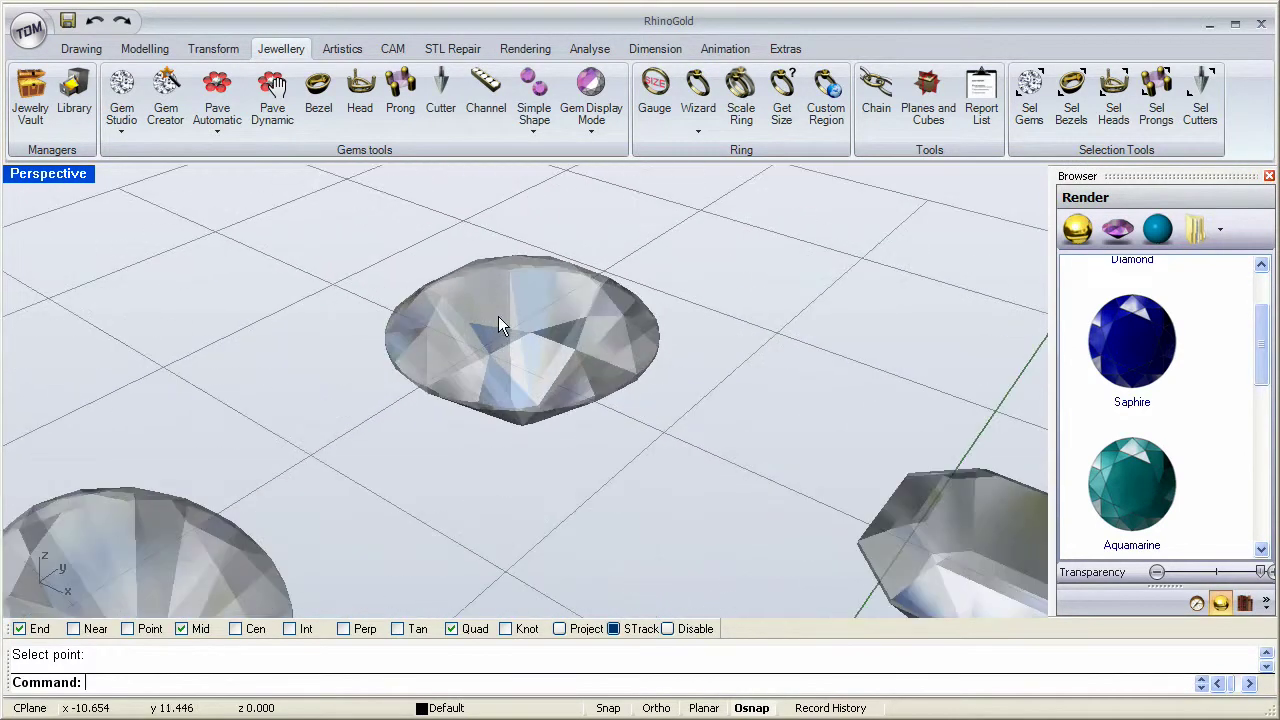
left_click(550, 358)
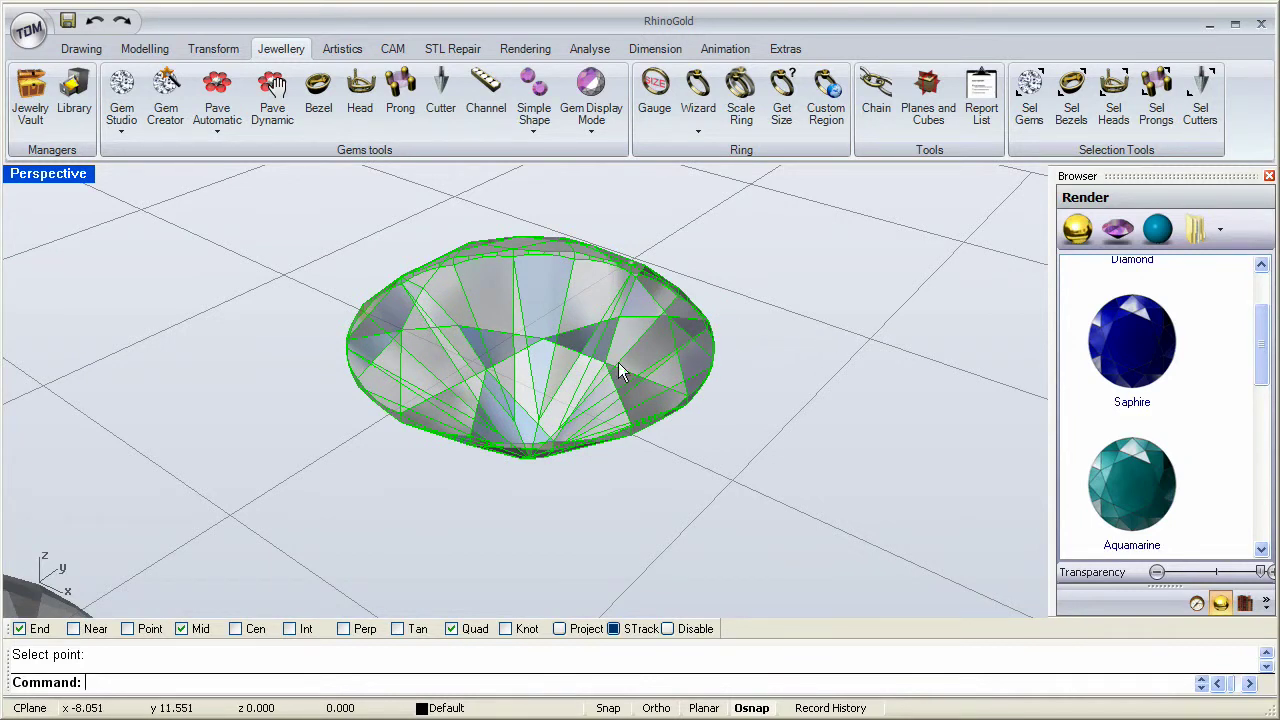
scroll(561, 353, "down", 6)
right_click_drag(561, 353, 558, 385)
left_click(528, 408)
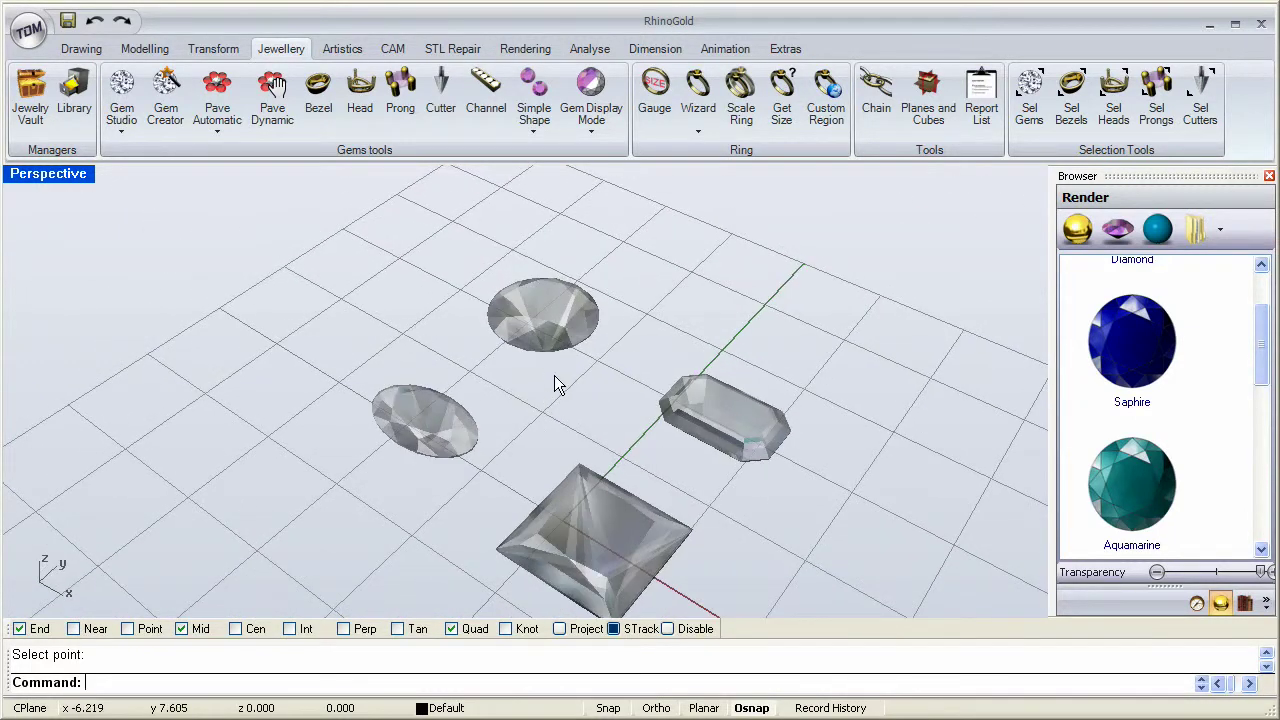
left_click(542, 340)
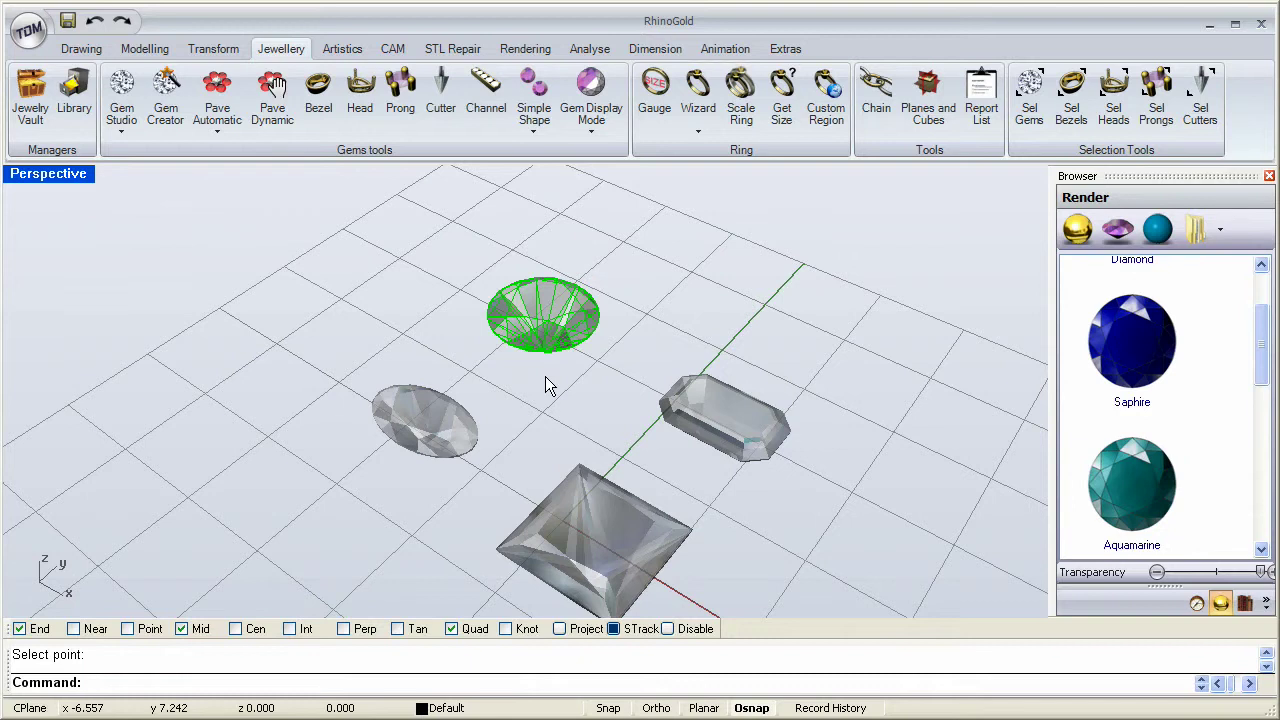
right_click_drag(546, 379, 658, 398)
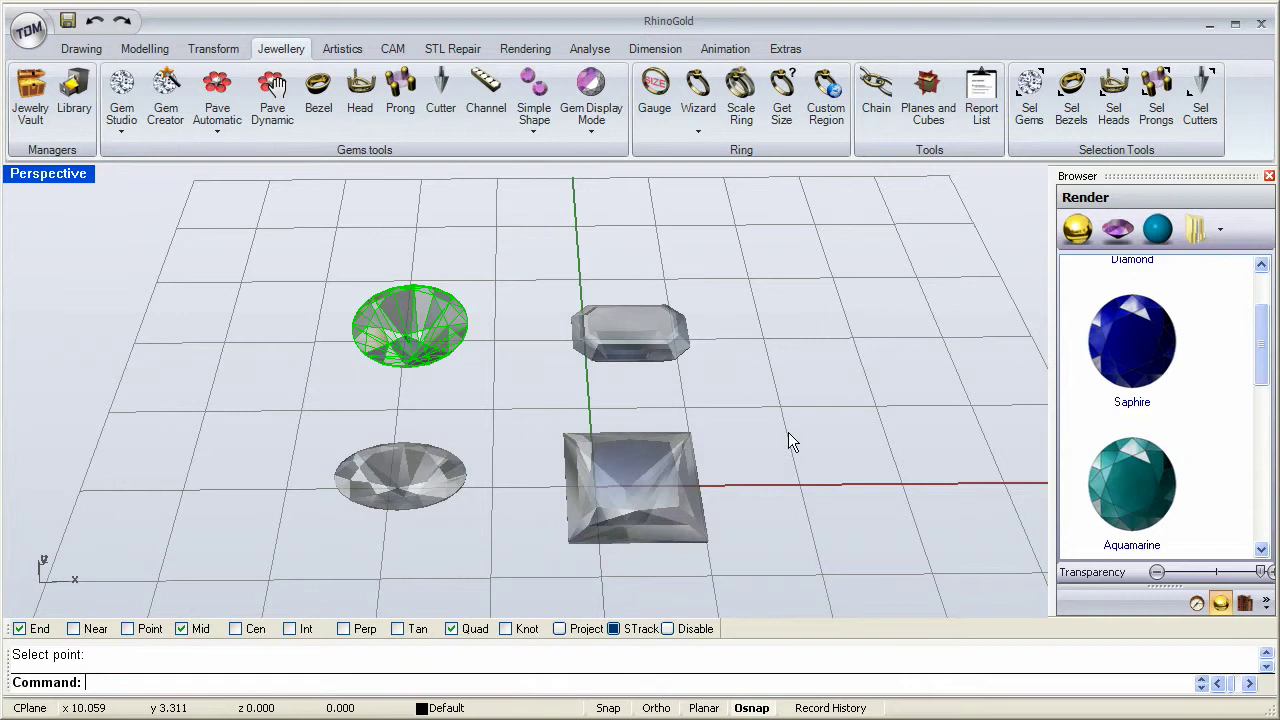
right_click_drag(788, 437, 600, 415)
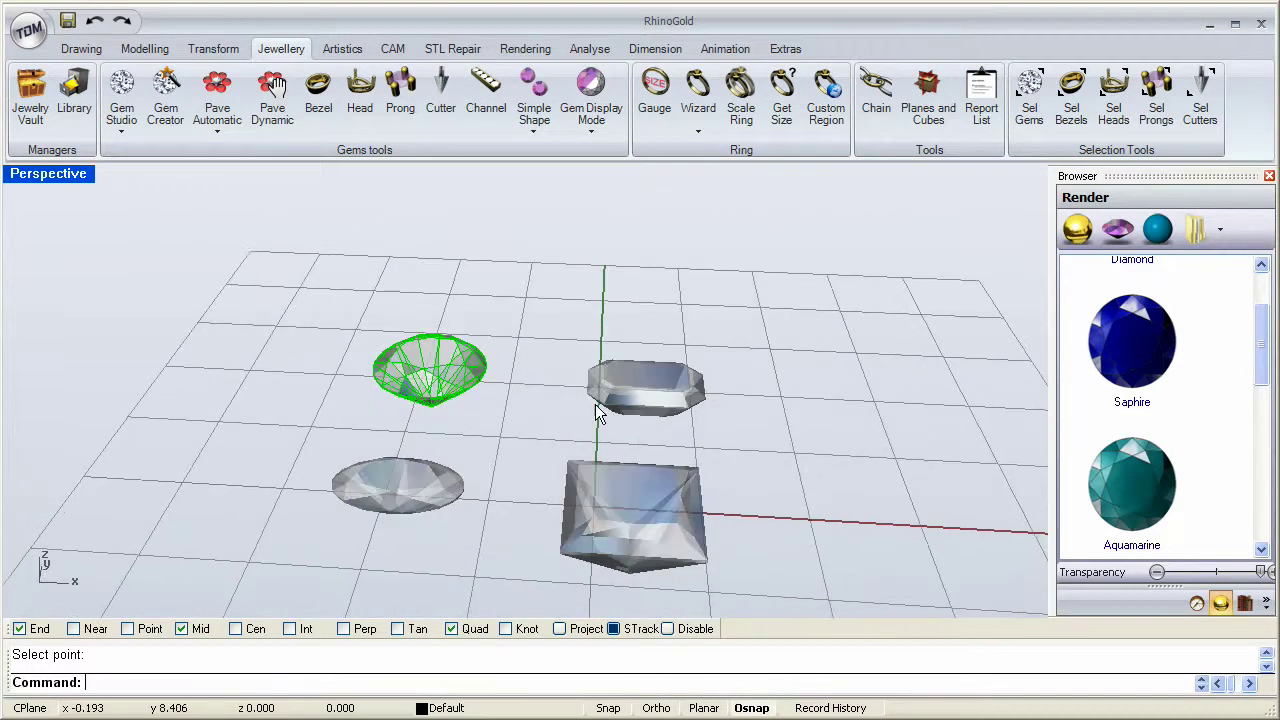
left_click(488, 408)
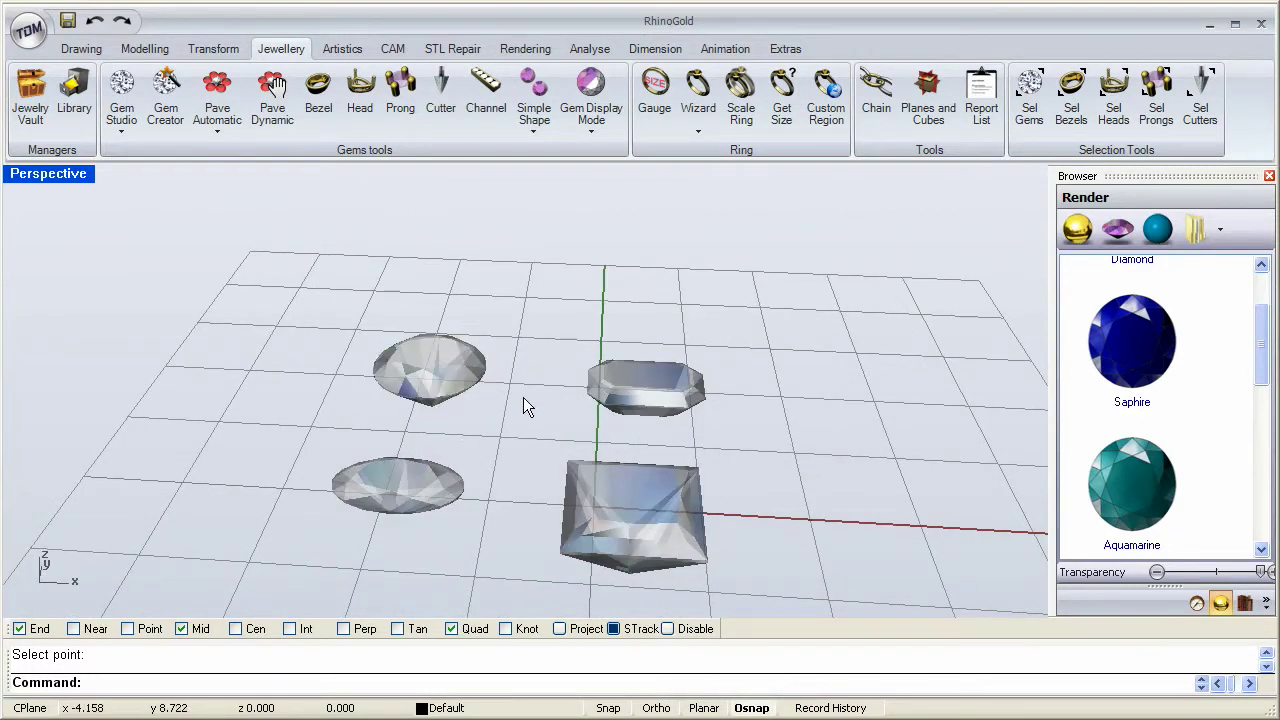
Convert the round gem to its simple shape.
scroll(470, 395, "up", 2)
left_click(440, 375)
scroll(415, 346, "up", 5)
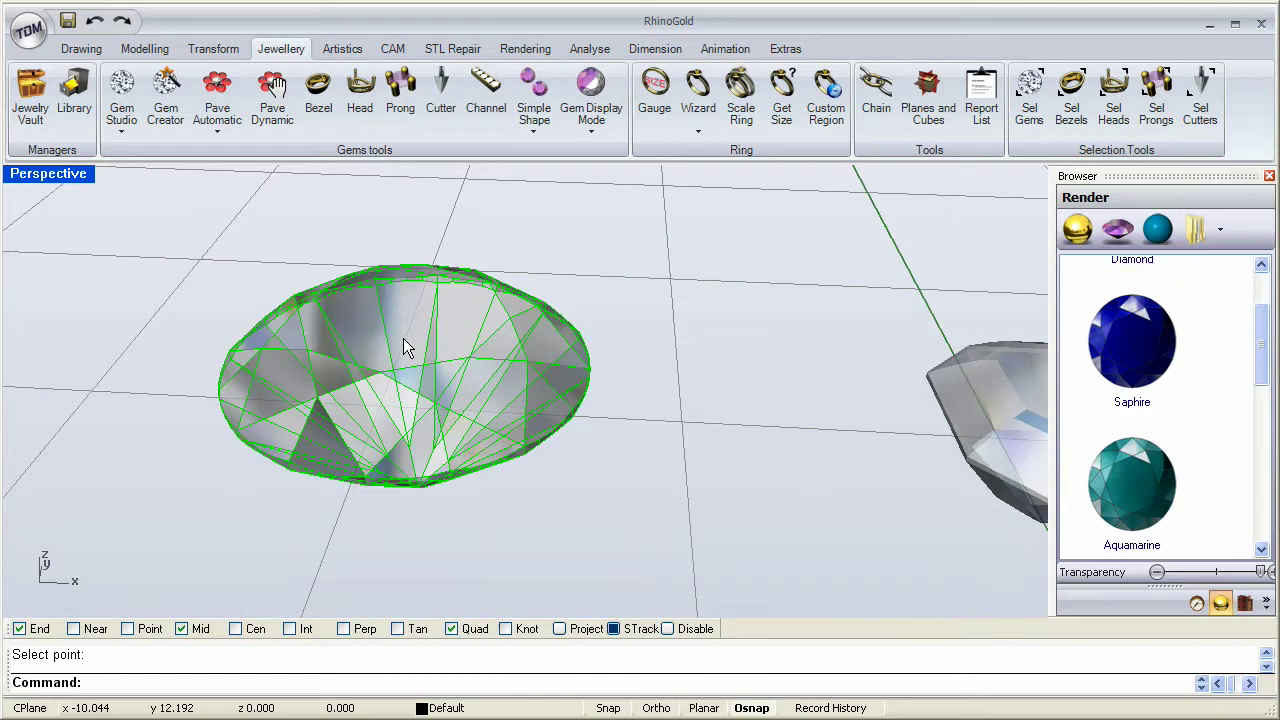
left_click(536, 112)
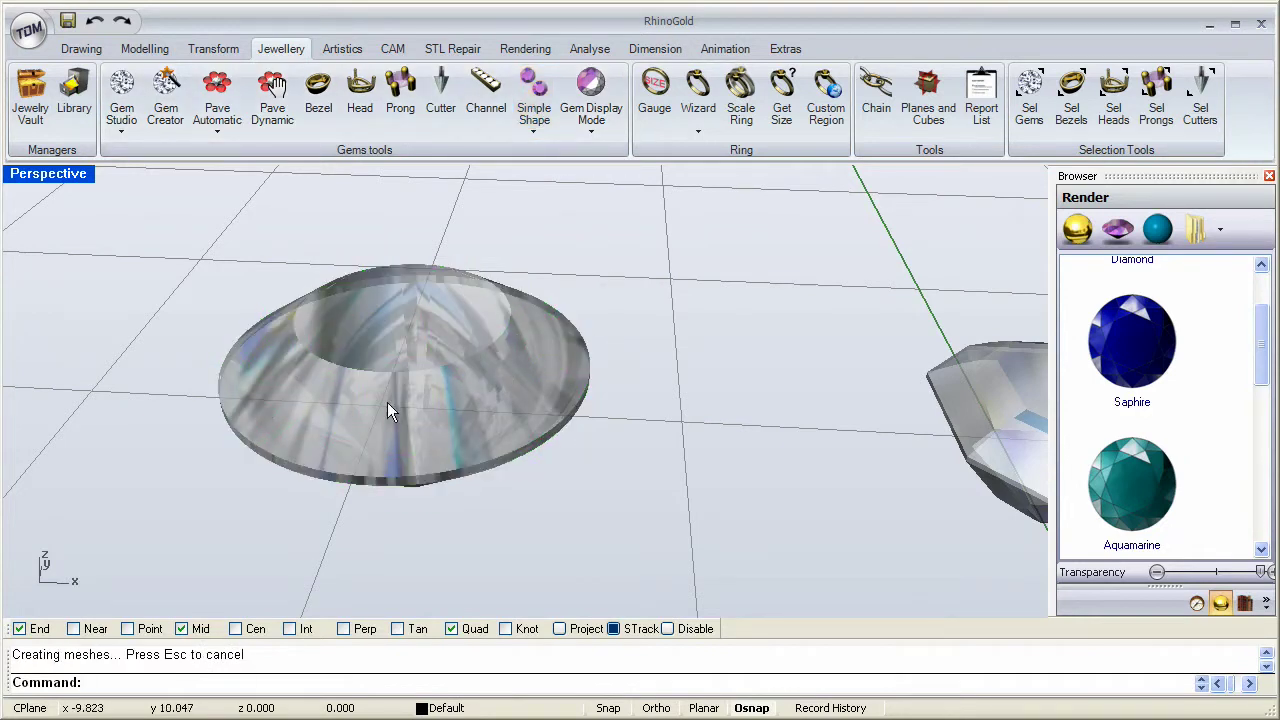
Convert the emerald-cut, square and oval gems to their simple shapes.
scroll(412, 345, "down", 6)
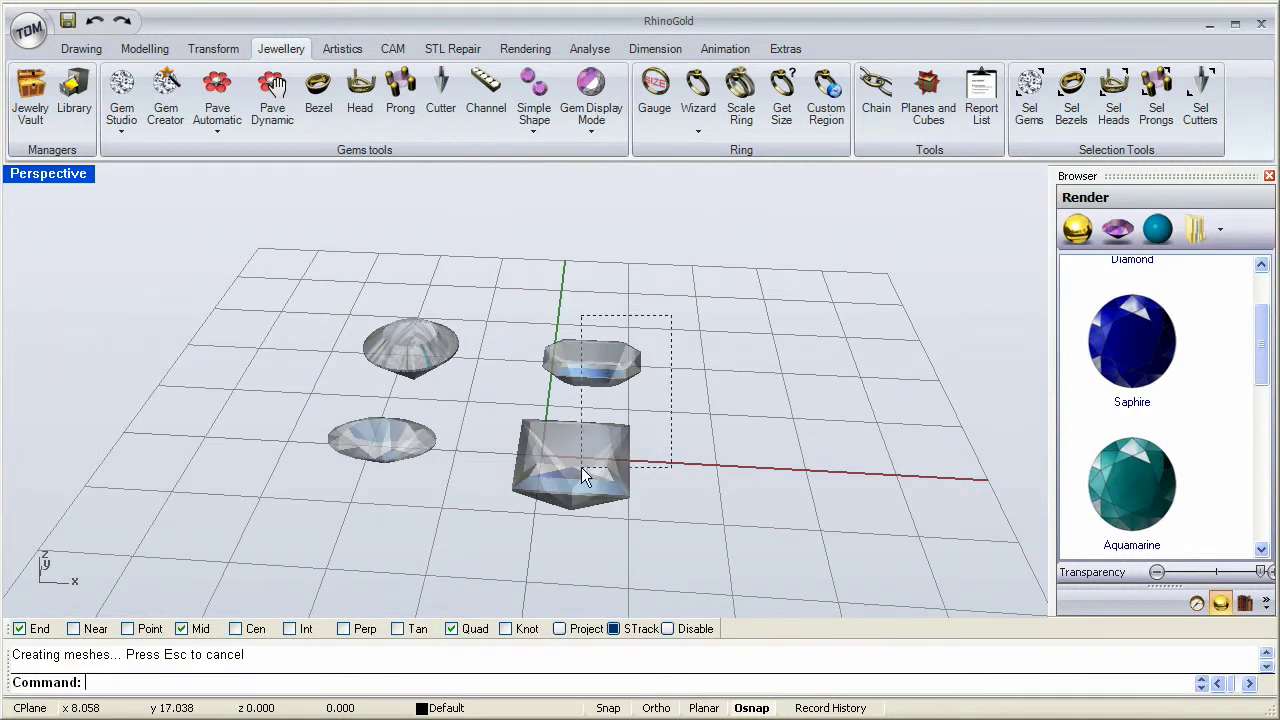
left_click_drag(581, 467, 580, 466)
scroll(570, 411, "up", 2)
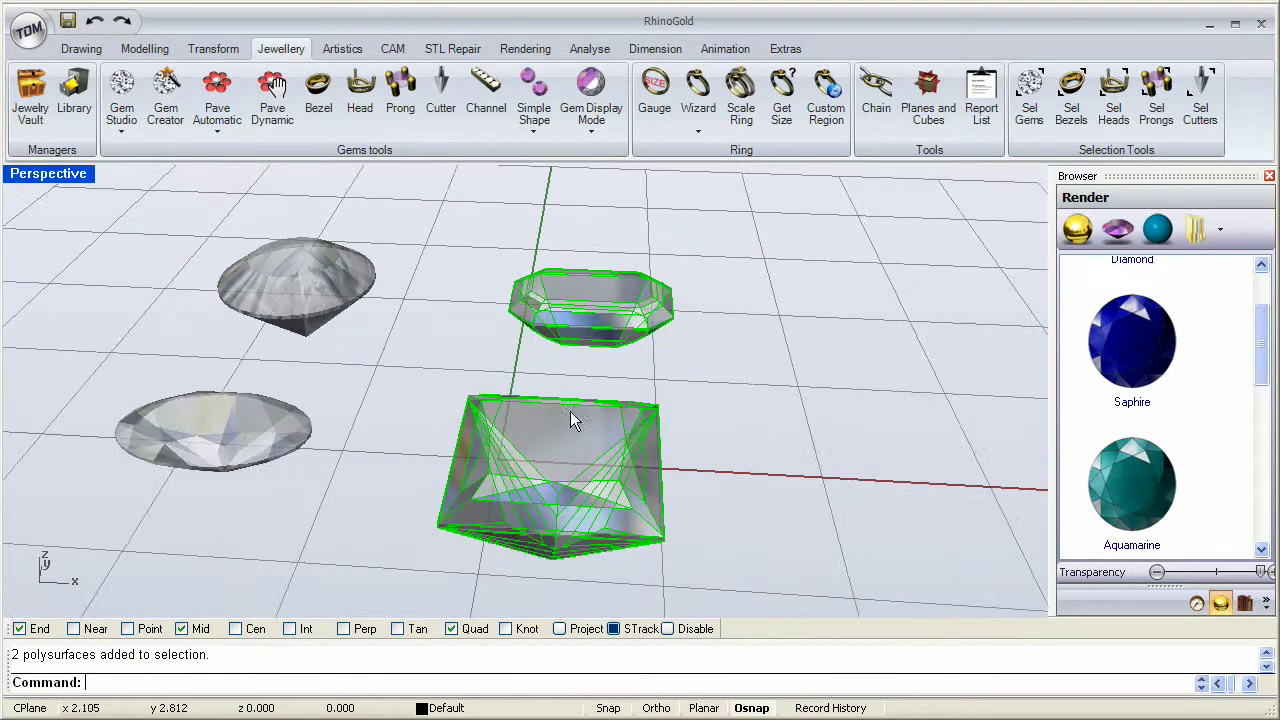
left_click(534, 100)
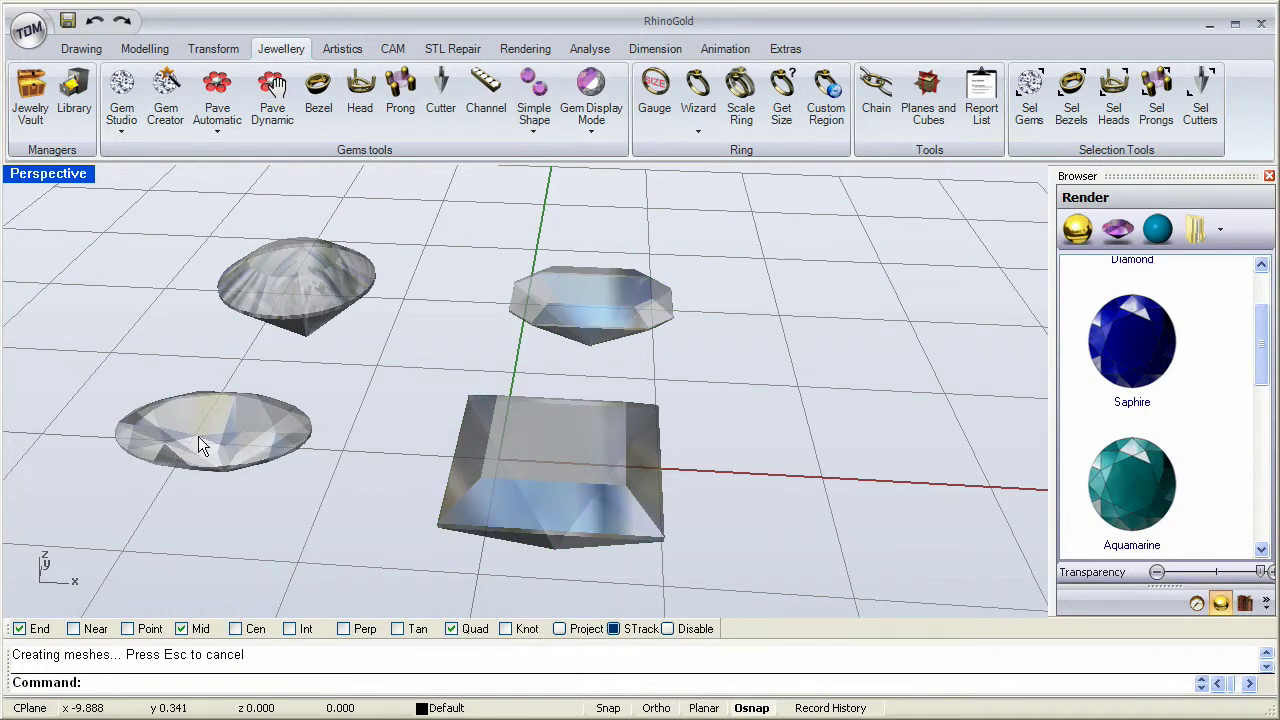
left_click(226, 440)
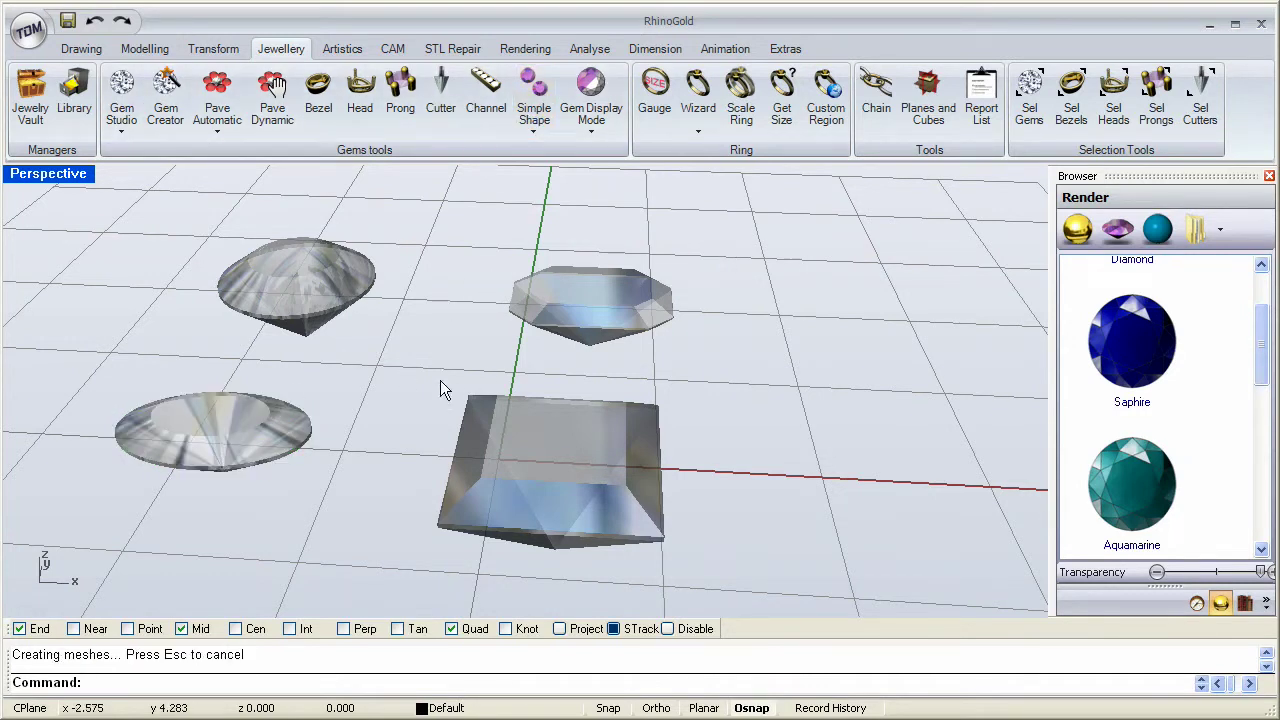
Convert all four gems back to their real shapes.
right_click_drag(440, 390, 505, 343)
left_click_drag(531, 323, 257, 474)
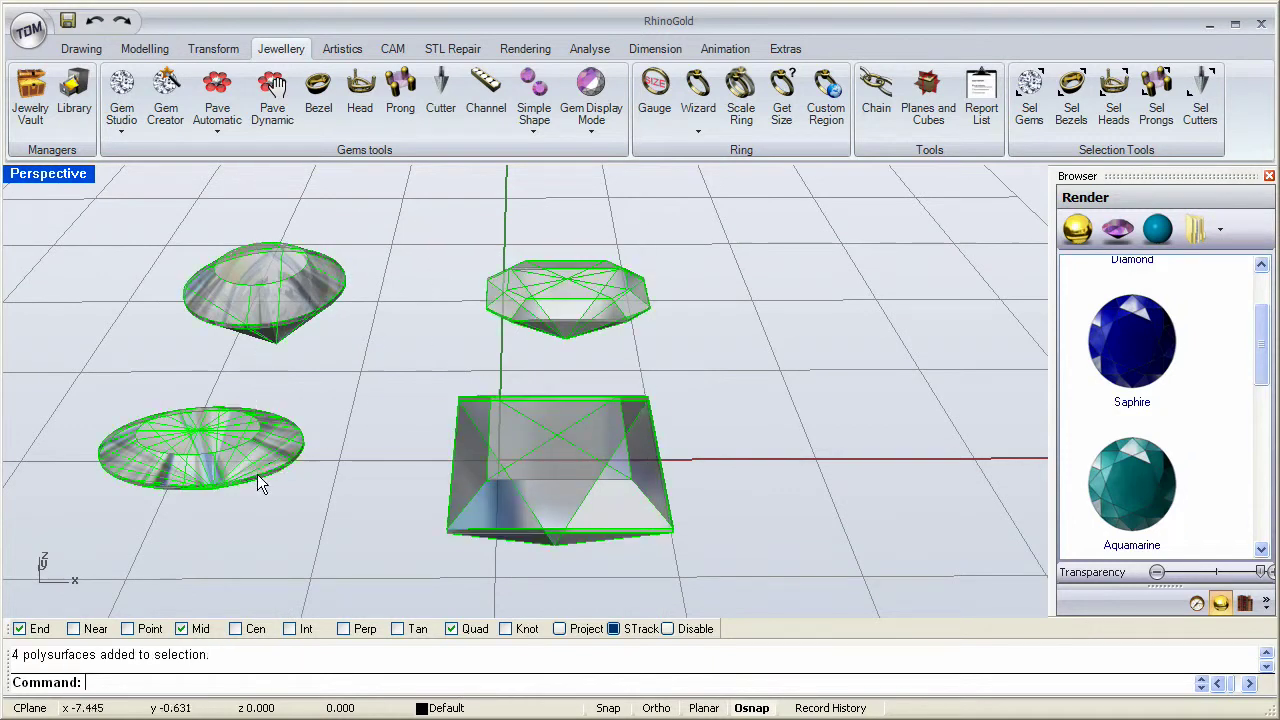
left_click(540, 128)
left_click(623, 162)
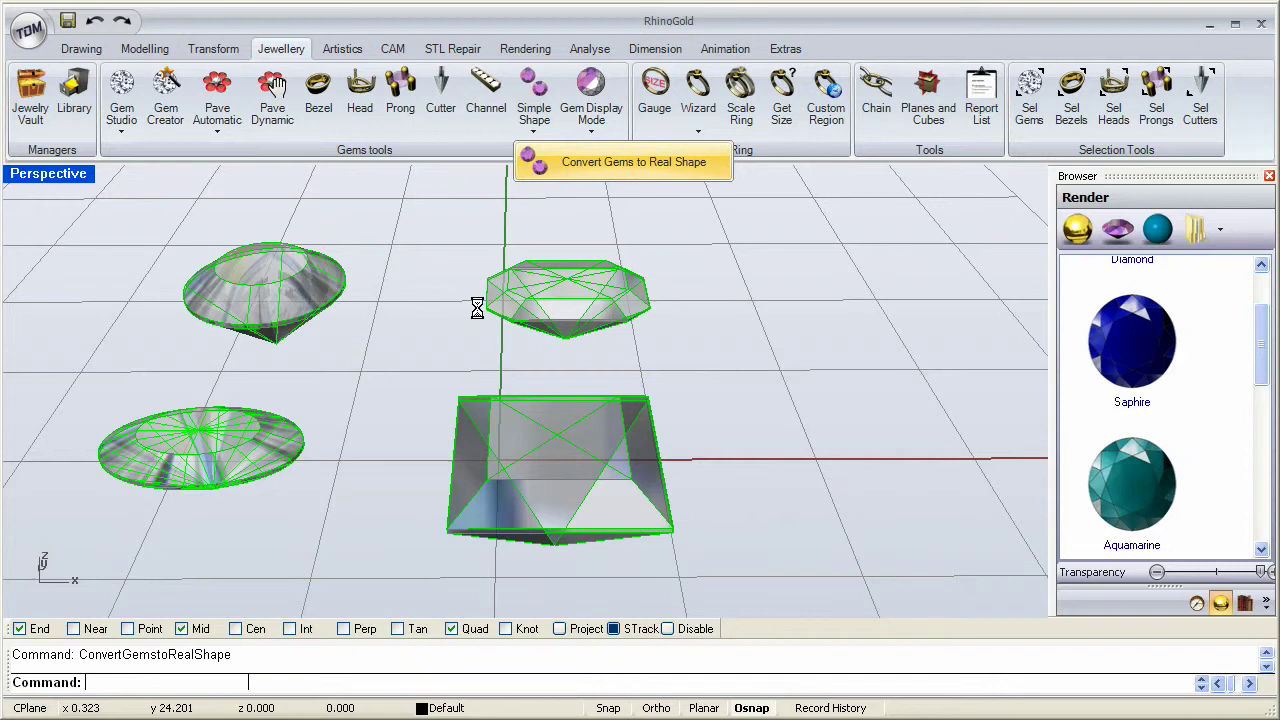
left_click(417, 300)
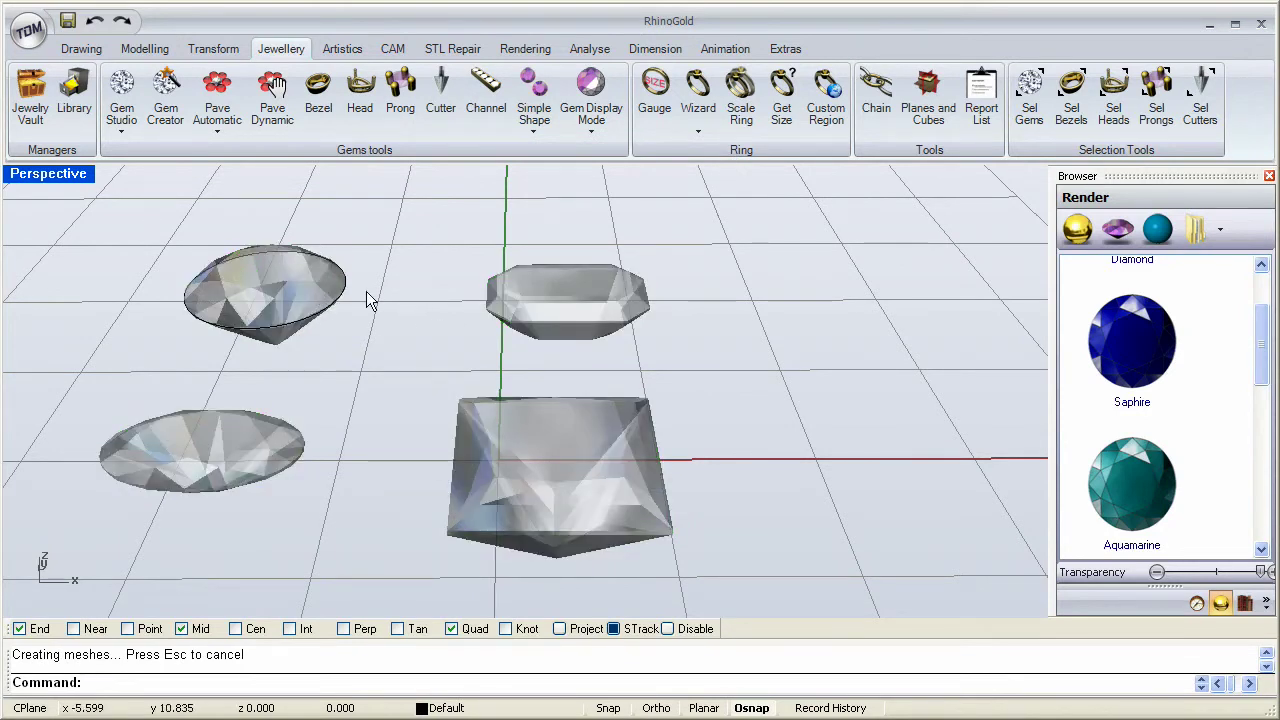
Convert the round gem to its simple shape once more and return it to its real shape.
left_click(308, 279)
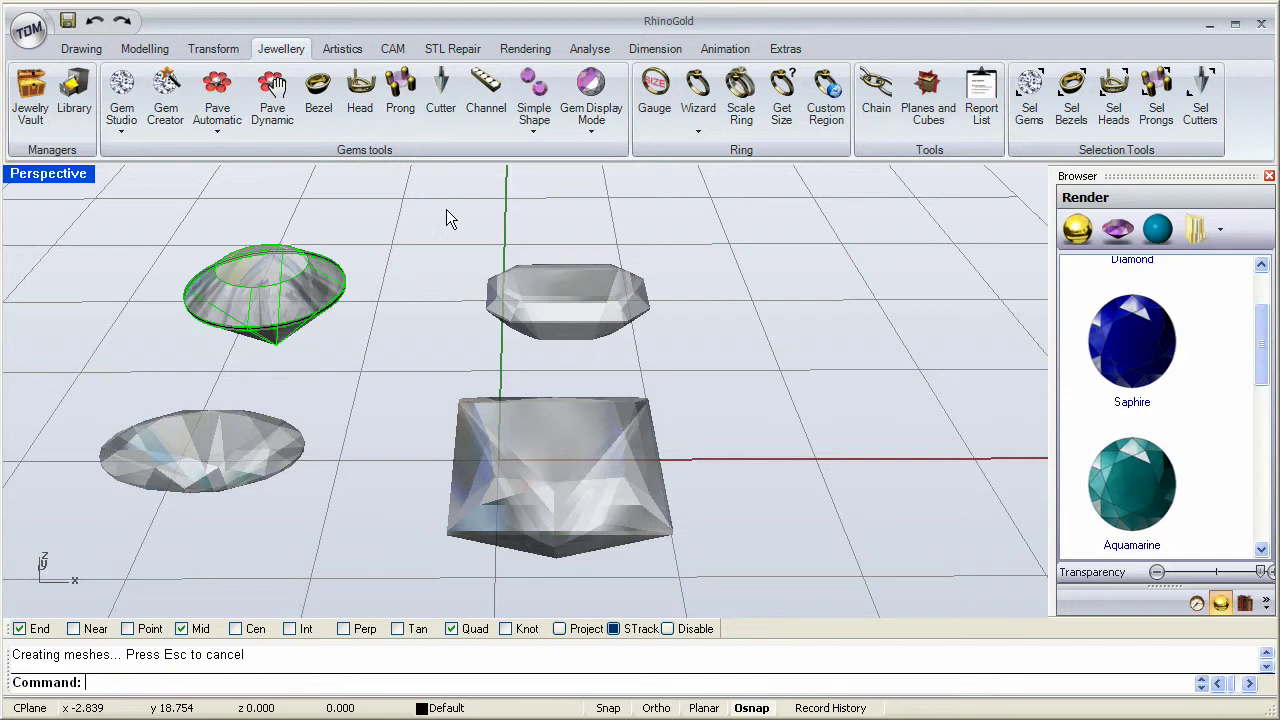
left_click(535, 130)
left_click(528, 161)
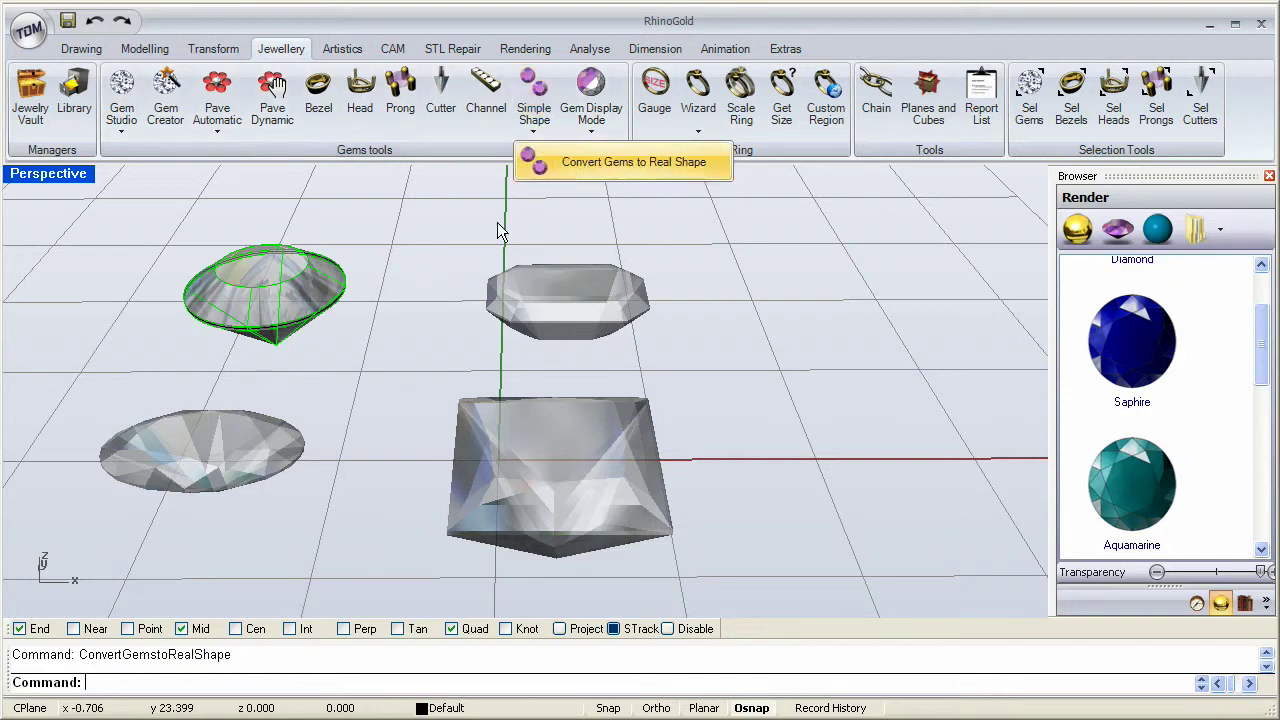
left_click(395, 274)
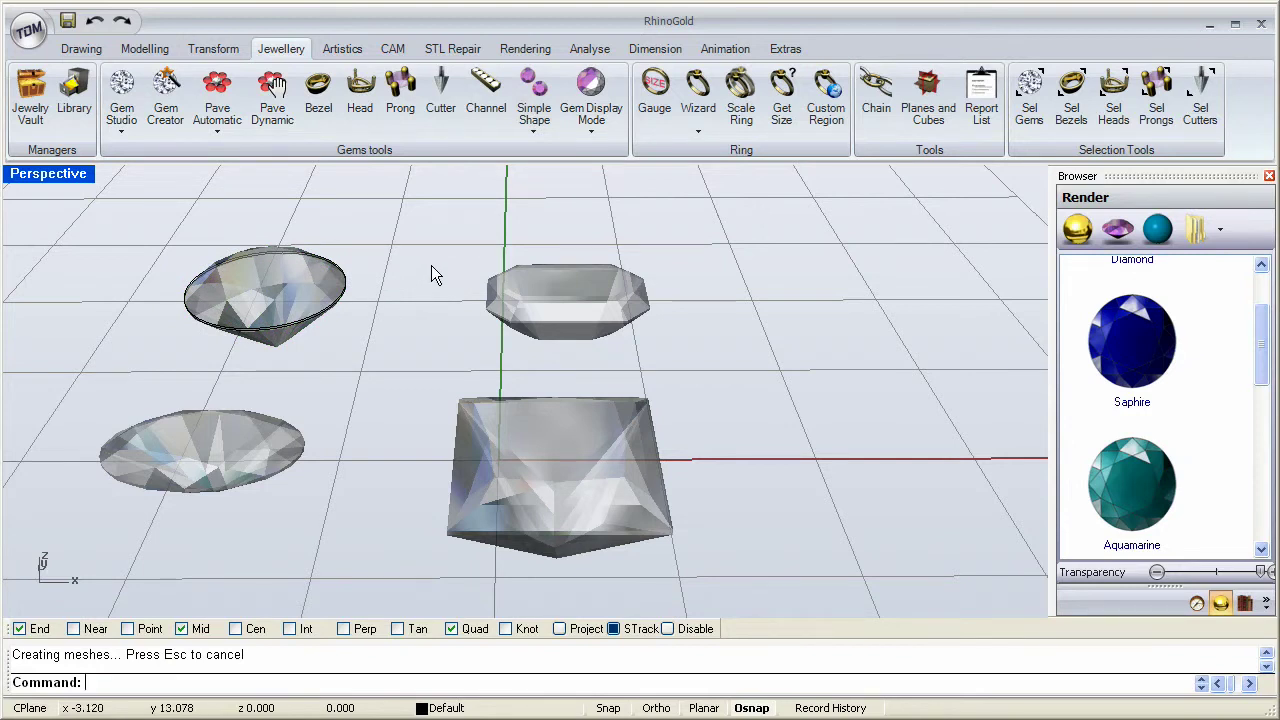
right_click_drag(432, 301, 396, 290, "shift")
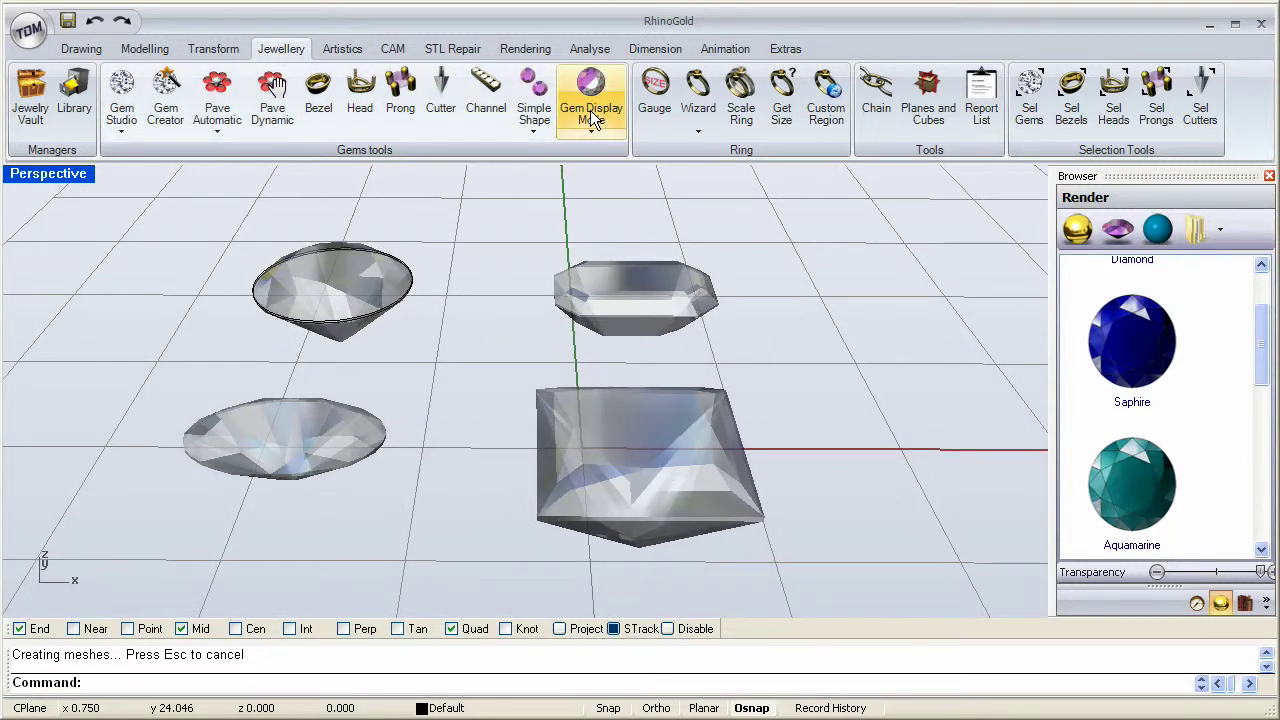
Set the gem display mode of all four gems to Shaded and check the viewport's display options.
left_click(627, 294)
left_click(352, 336, "shift")
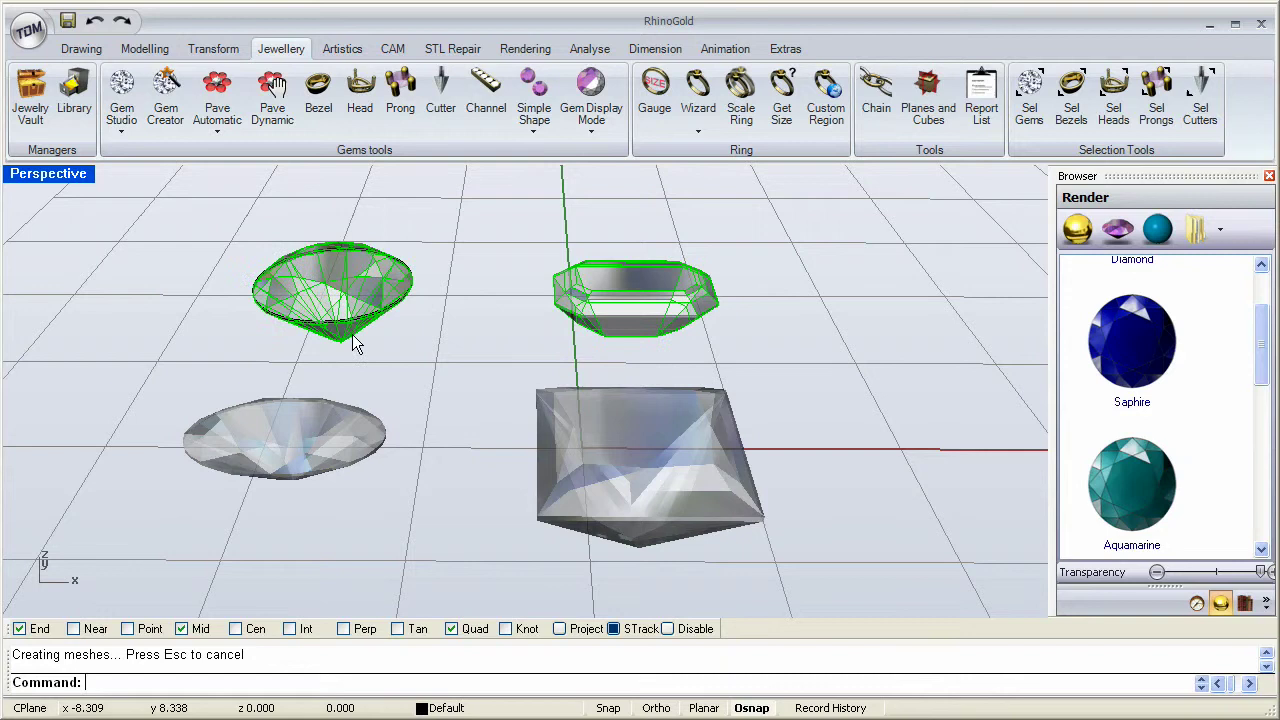
left_click(370, 445, "shift")
left_click(577, 393, "shift")
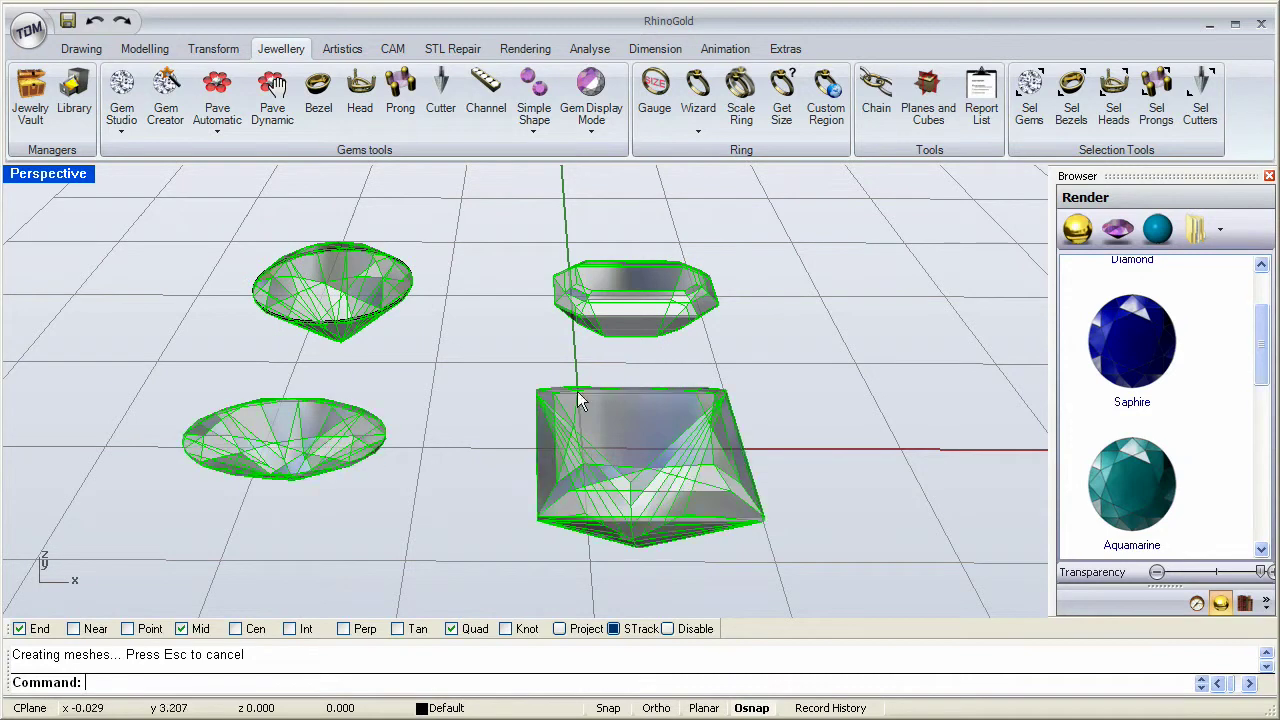
left_click(596, 135)
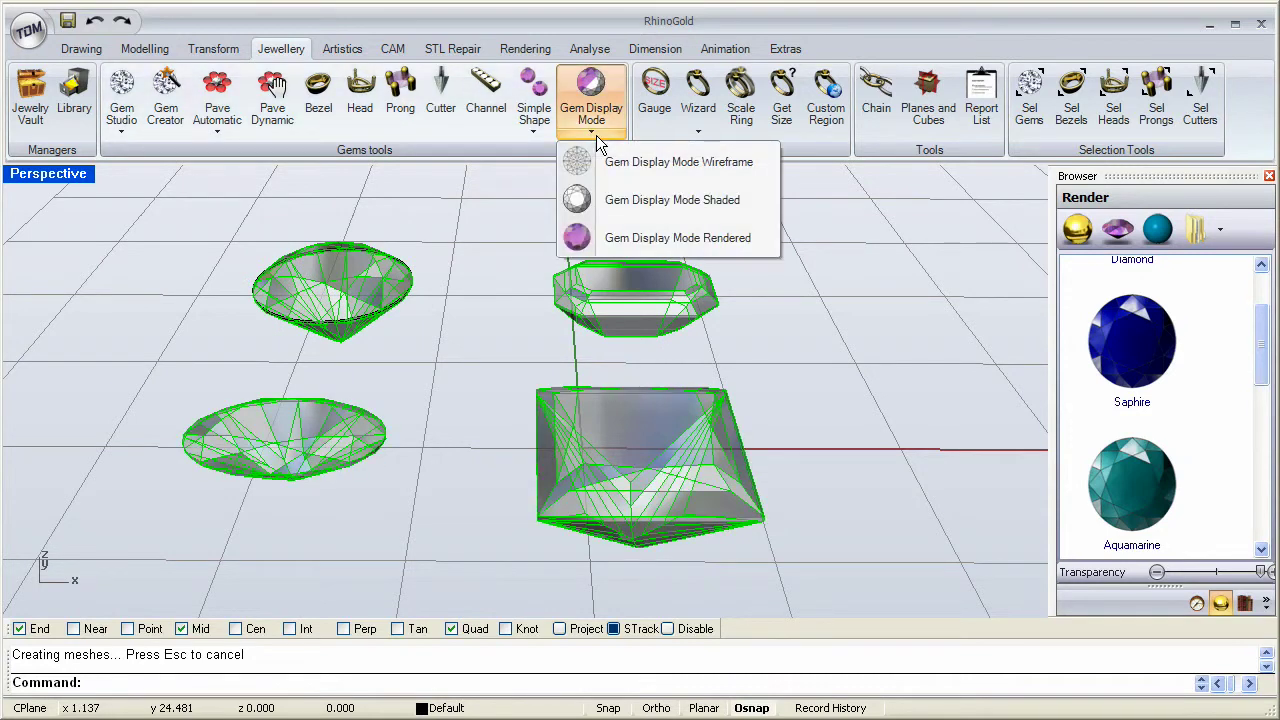
left_click(628, 200)
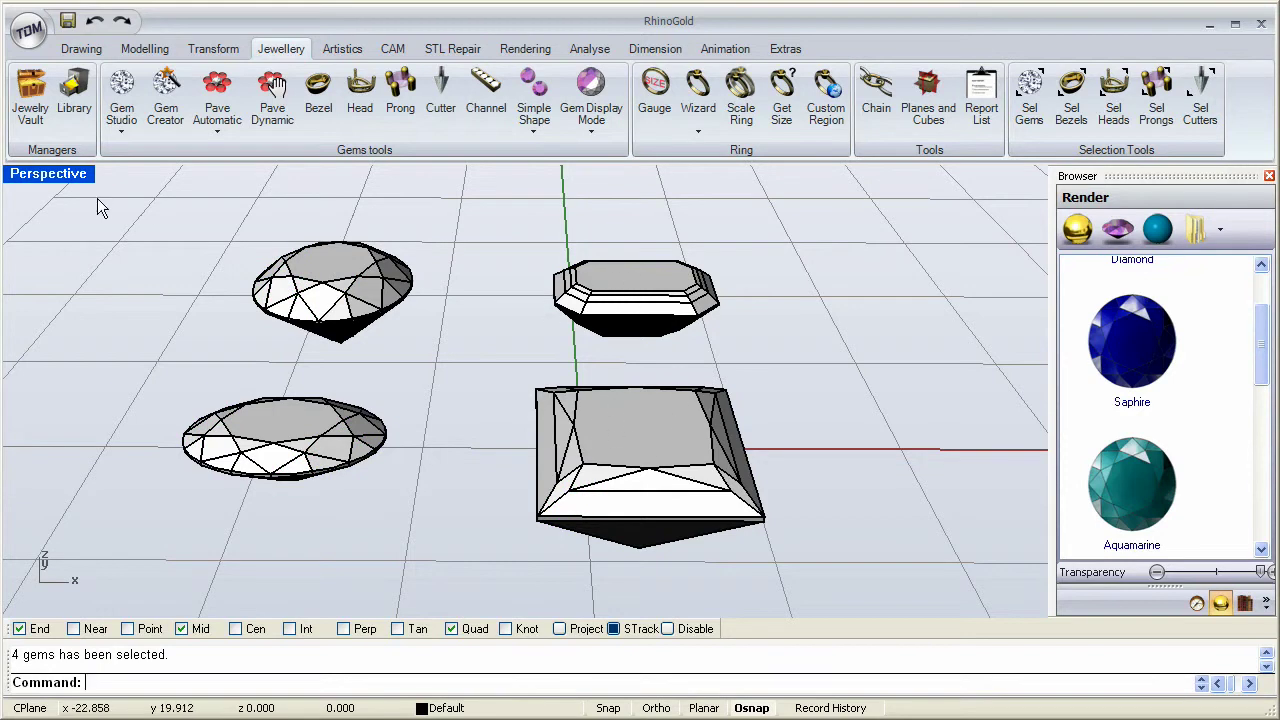
left_click(66, 175)
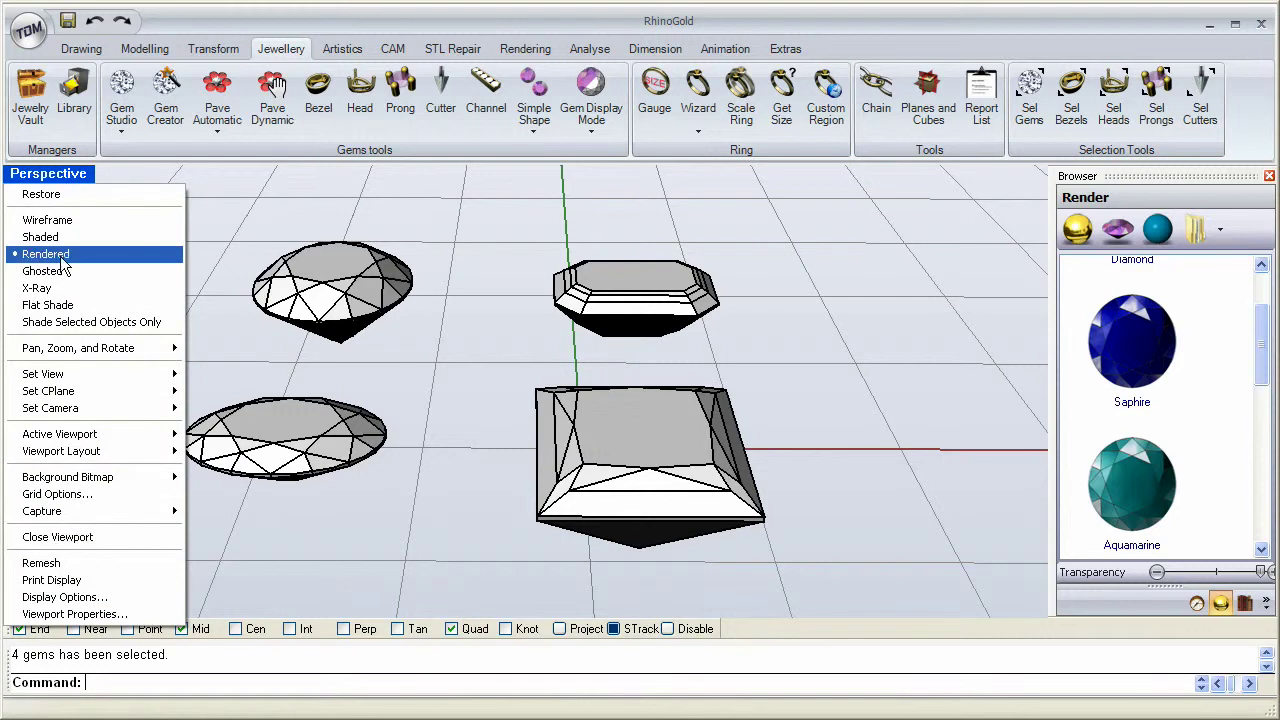
left_click(277, 217)
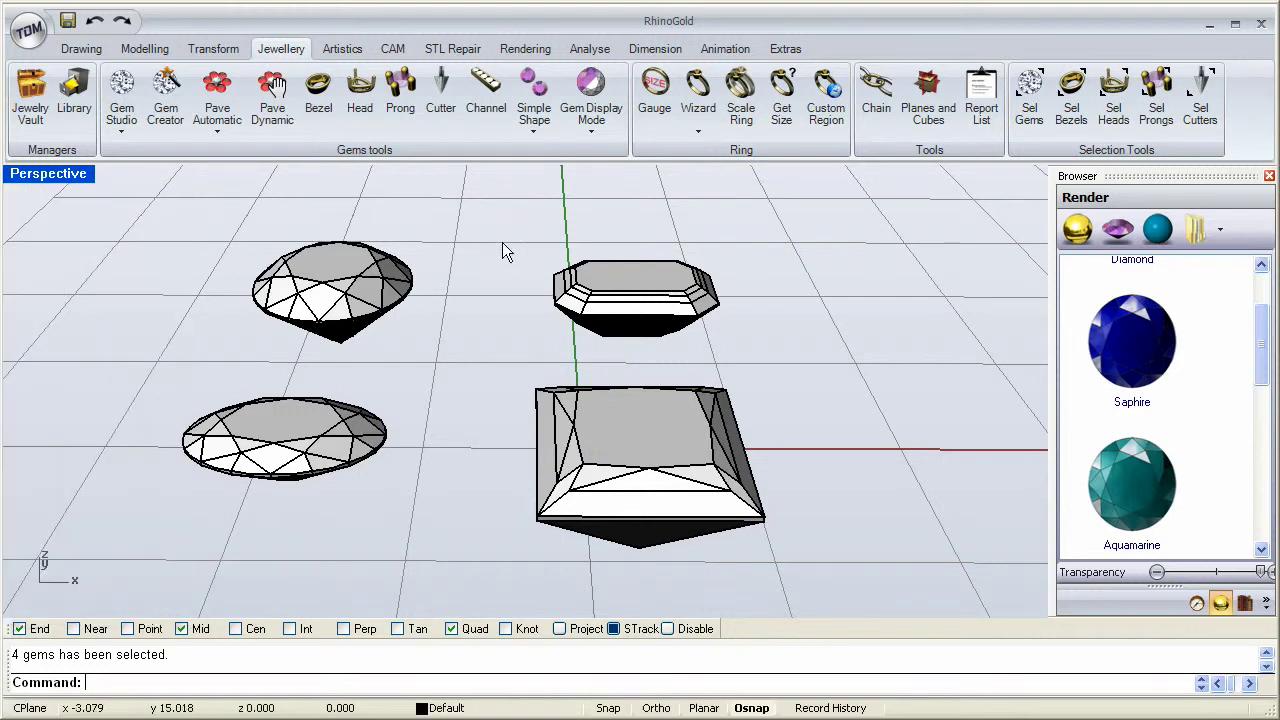
Set the gem display mode of all four gems to Wireframe and inspect their facet edges.
left_click(357, 288)
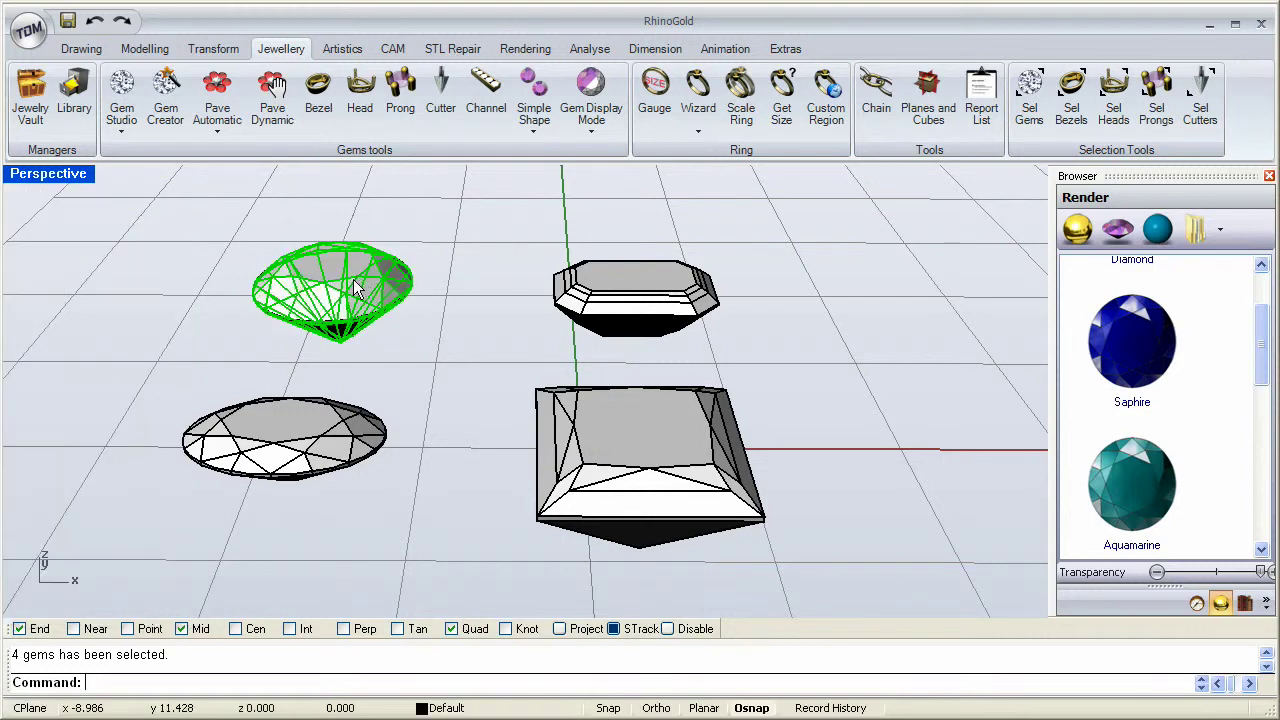
left_click(600, 312, "shift")
left_click(636, 466, "shift")
left_click(322, 448, "shift")
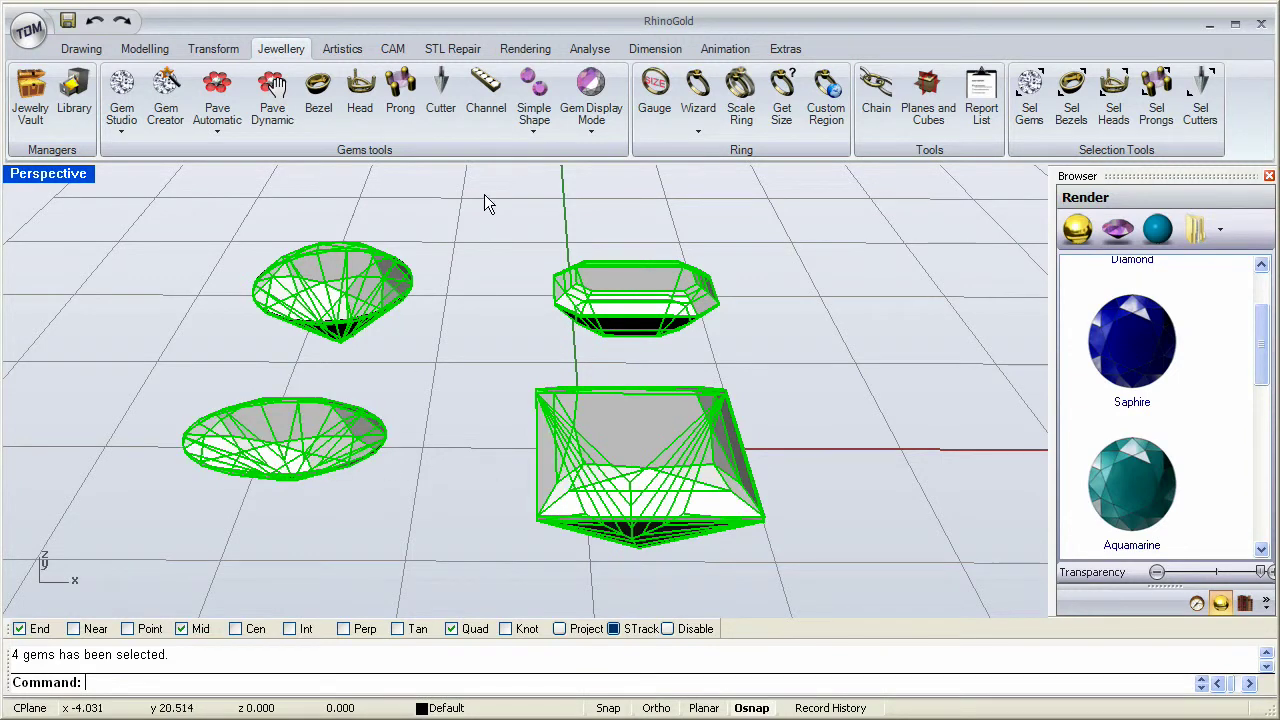
left_click(590, 134)
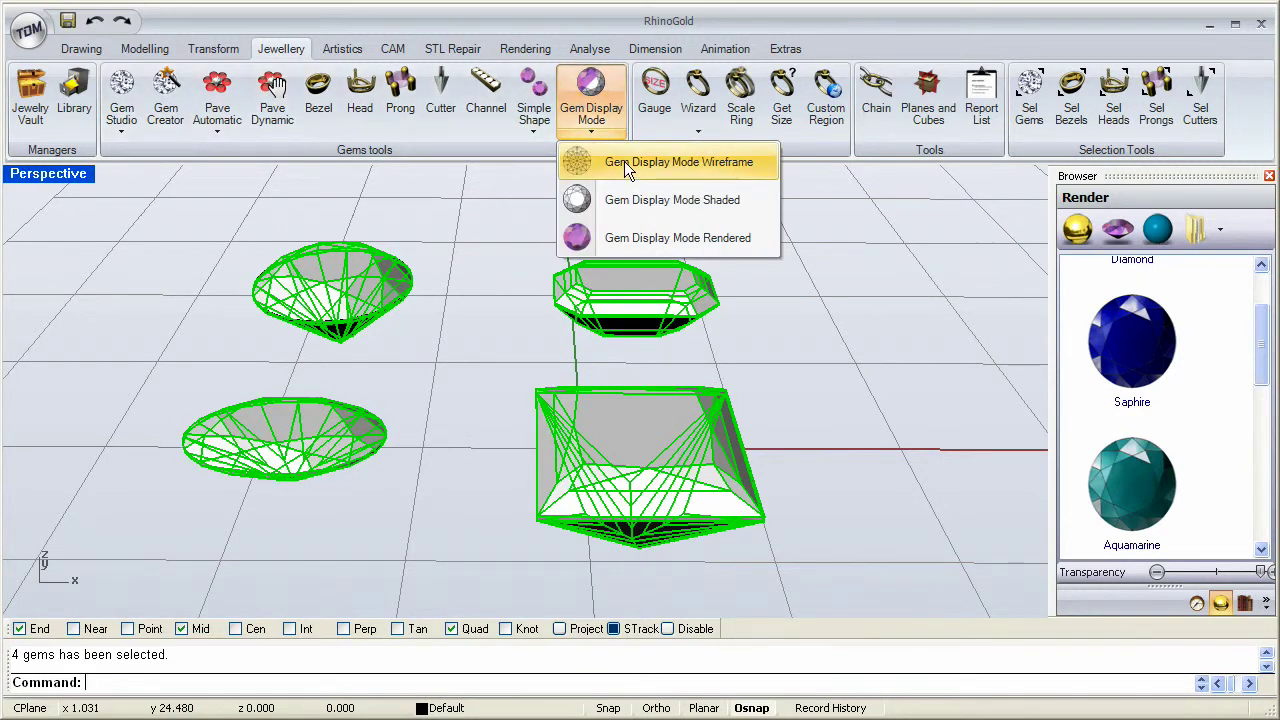
left_click(624, 161)
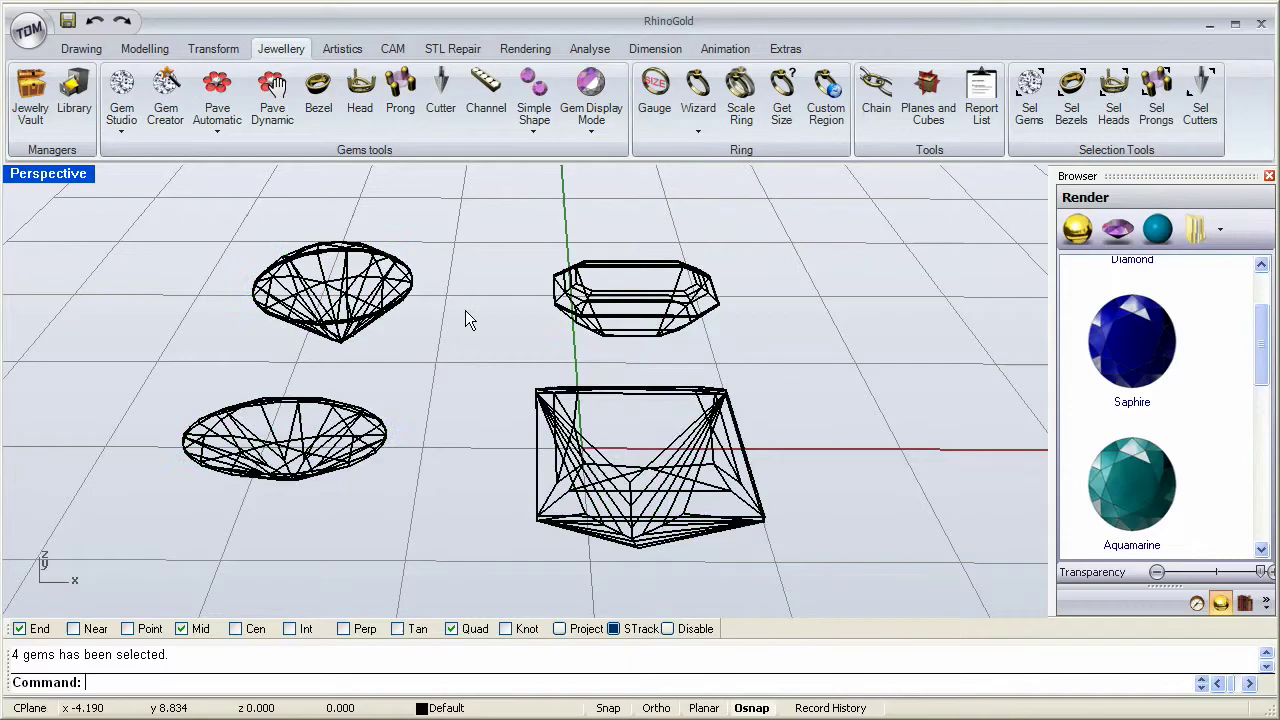
right_click_drag(726, 279, 738, 440)
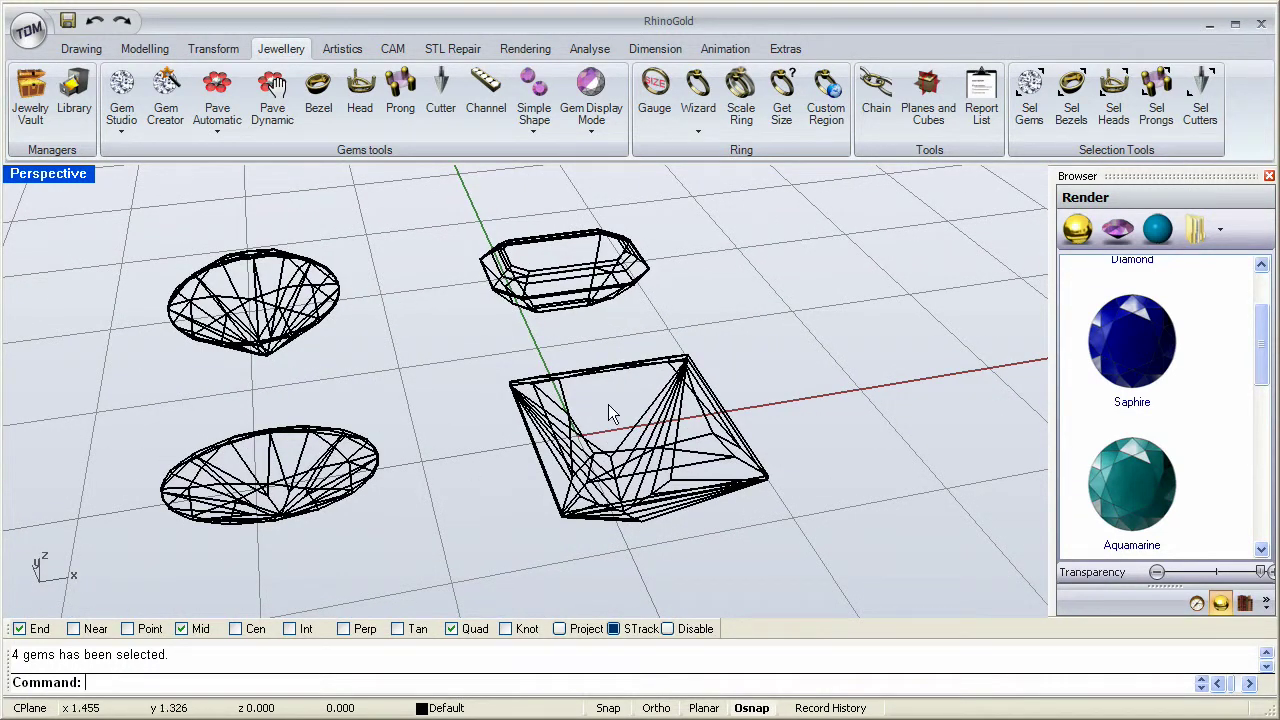
right_click_drag(766, 394, 522, 308)
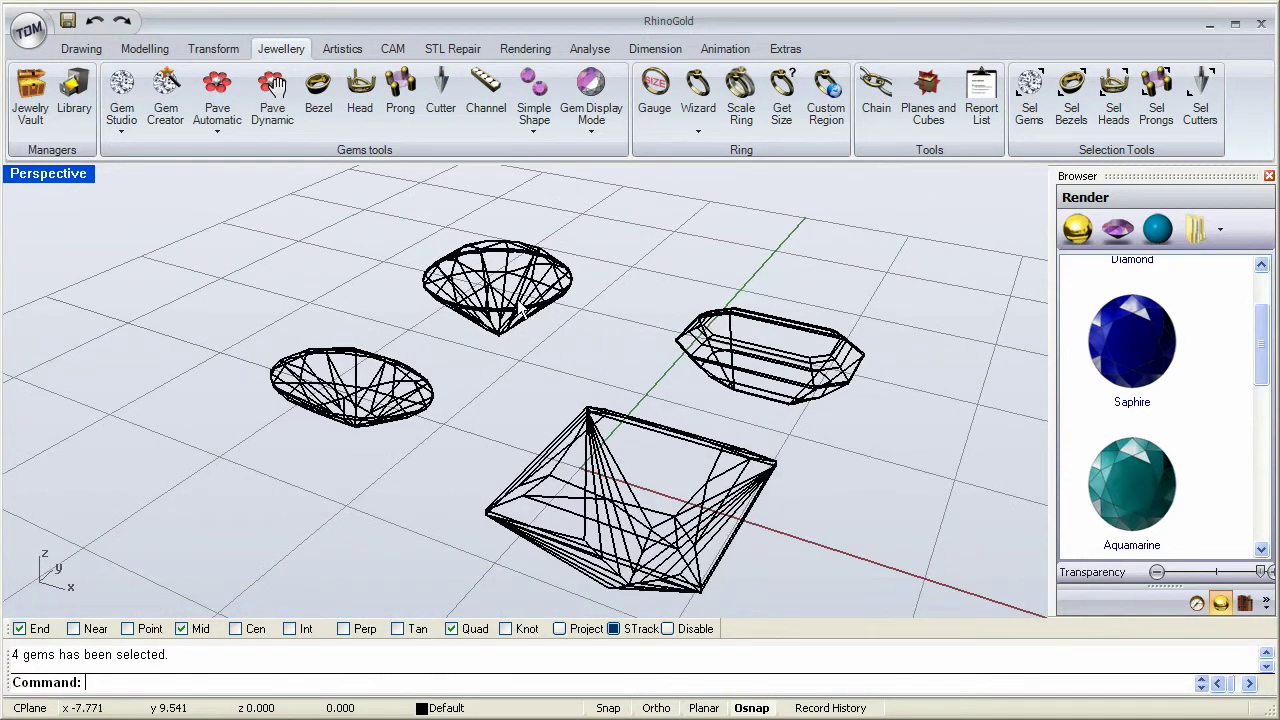
left_click(518, 302)
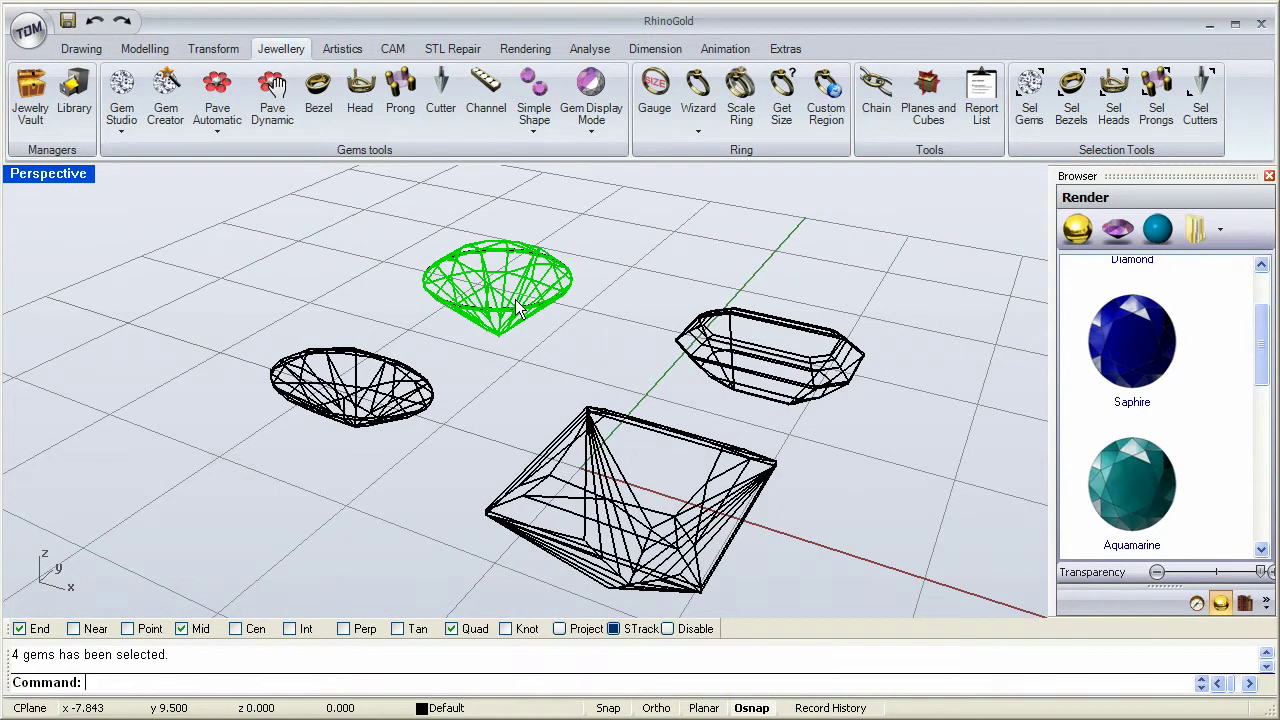
right_click_drag(518, 316, 633, 362)
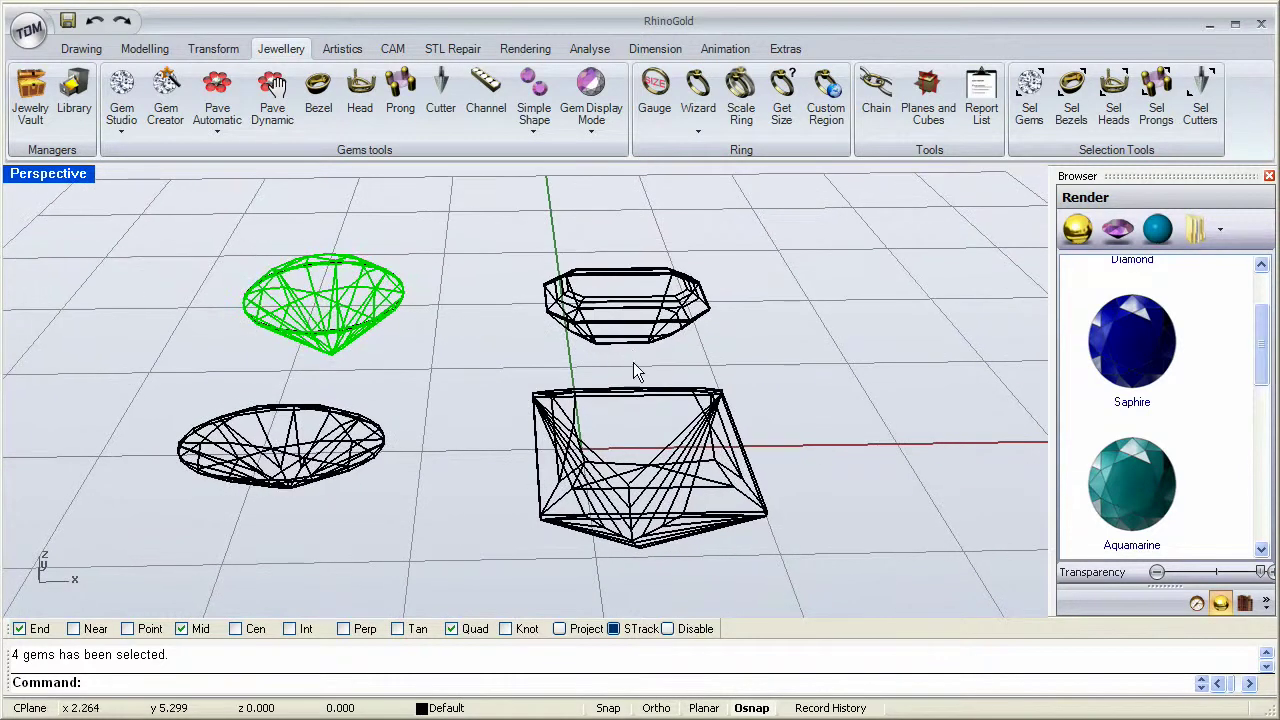
left_click(185, 227)
Review the Use Gems Simple Shape option in the User Profile settings and accept the settings as they are.
left_click(28, 31)
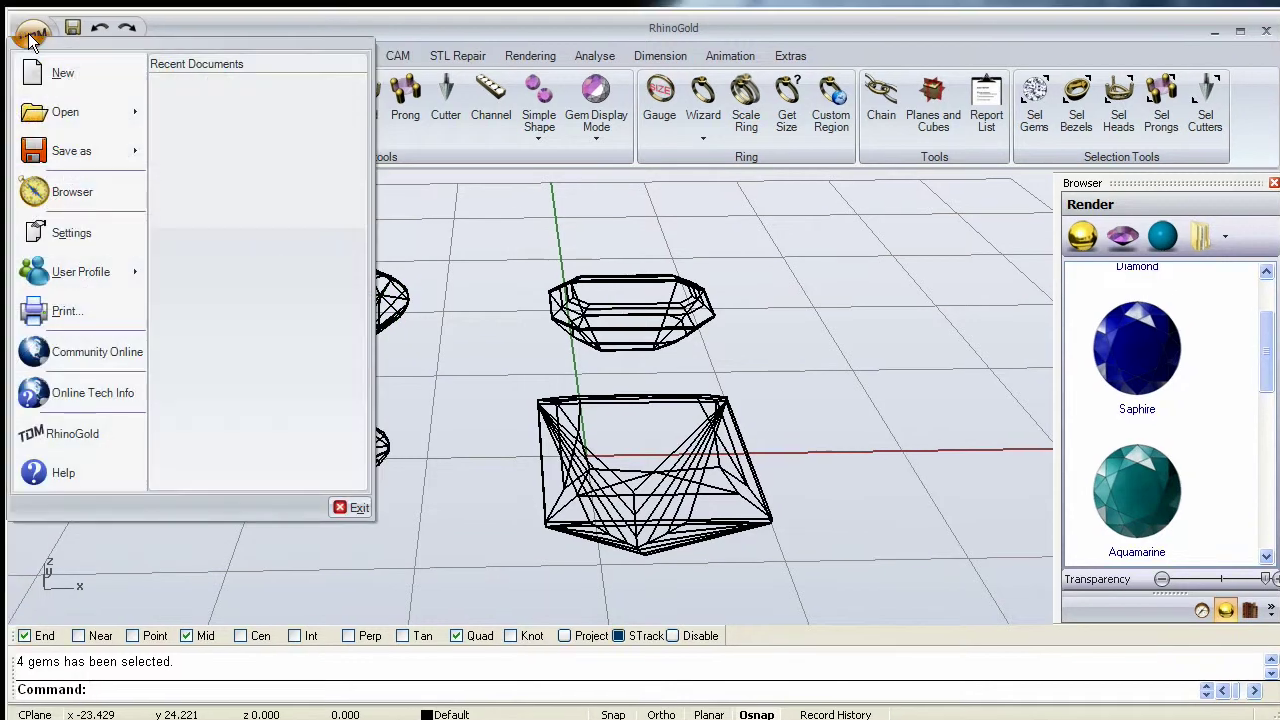
left_click(77, 278)
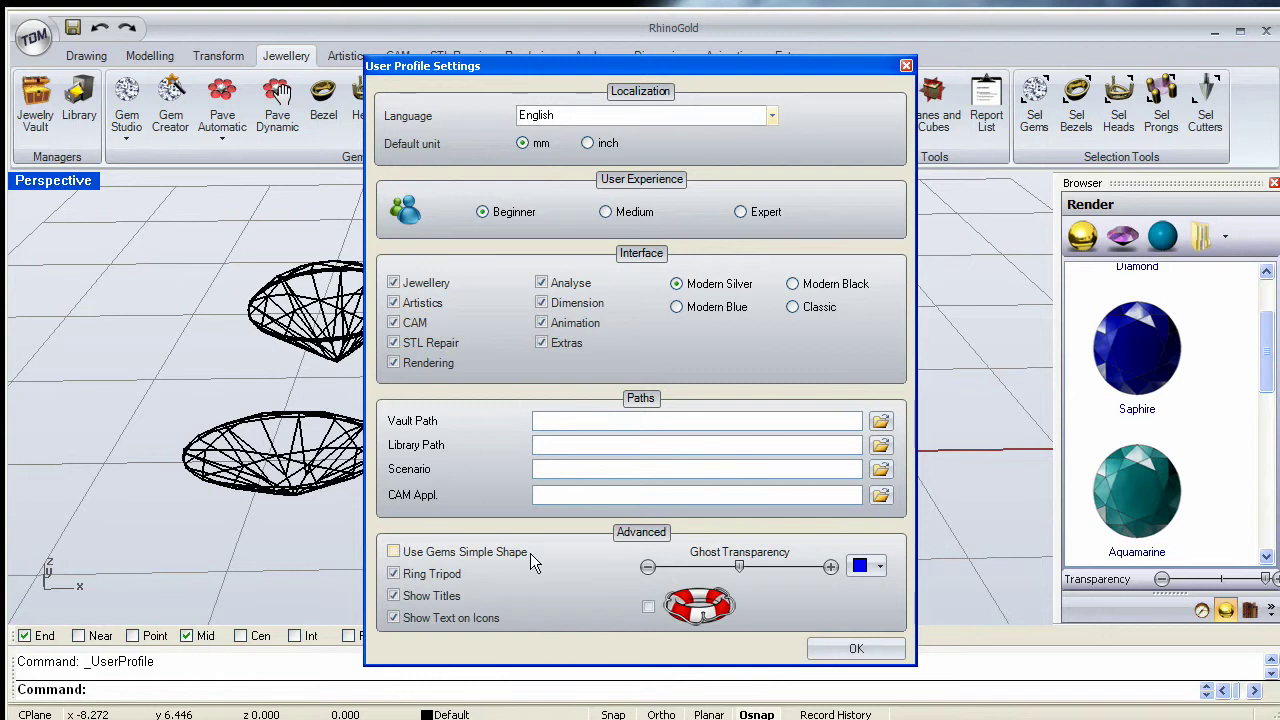
left_click(837, 647)
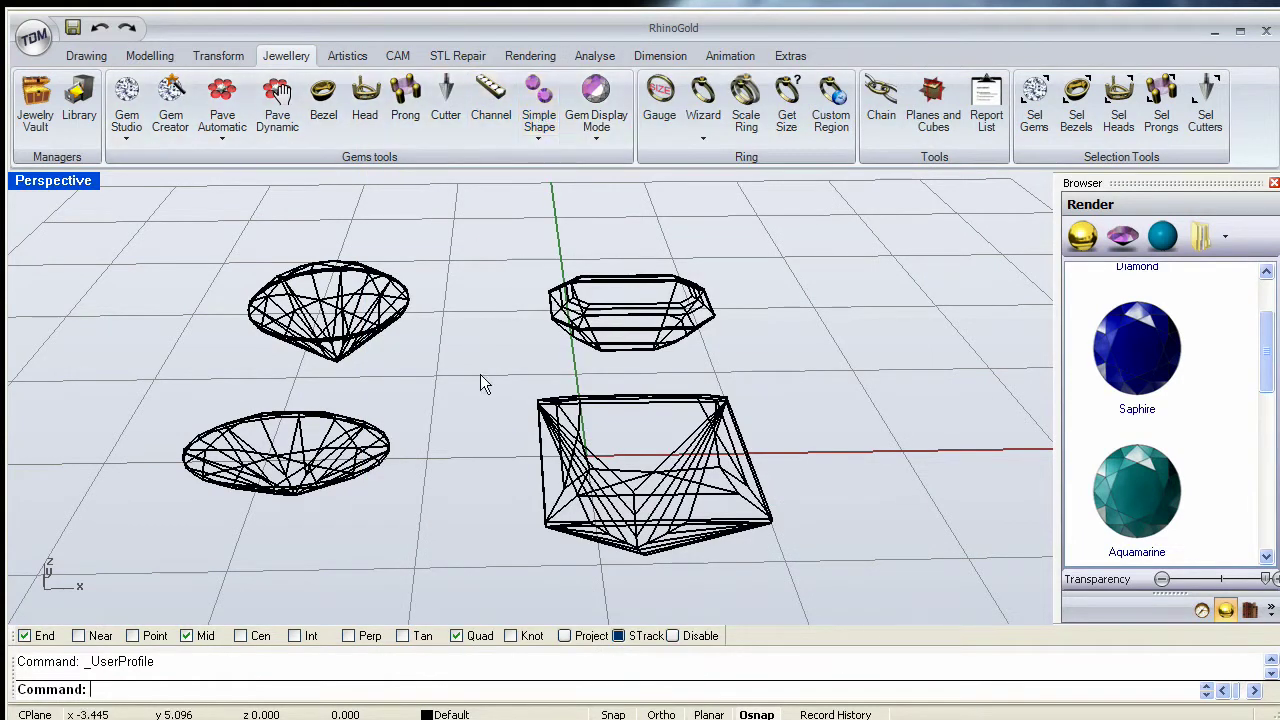
Set the gem display mode of all four gems to Rendered.
left_click_drag(536, 418, 320, 490)
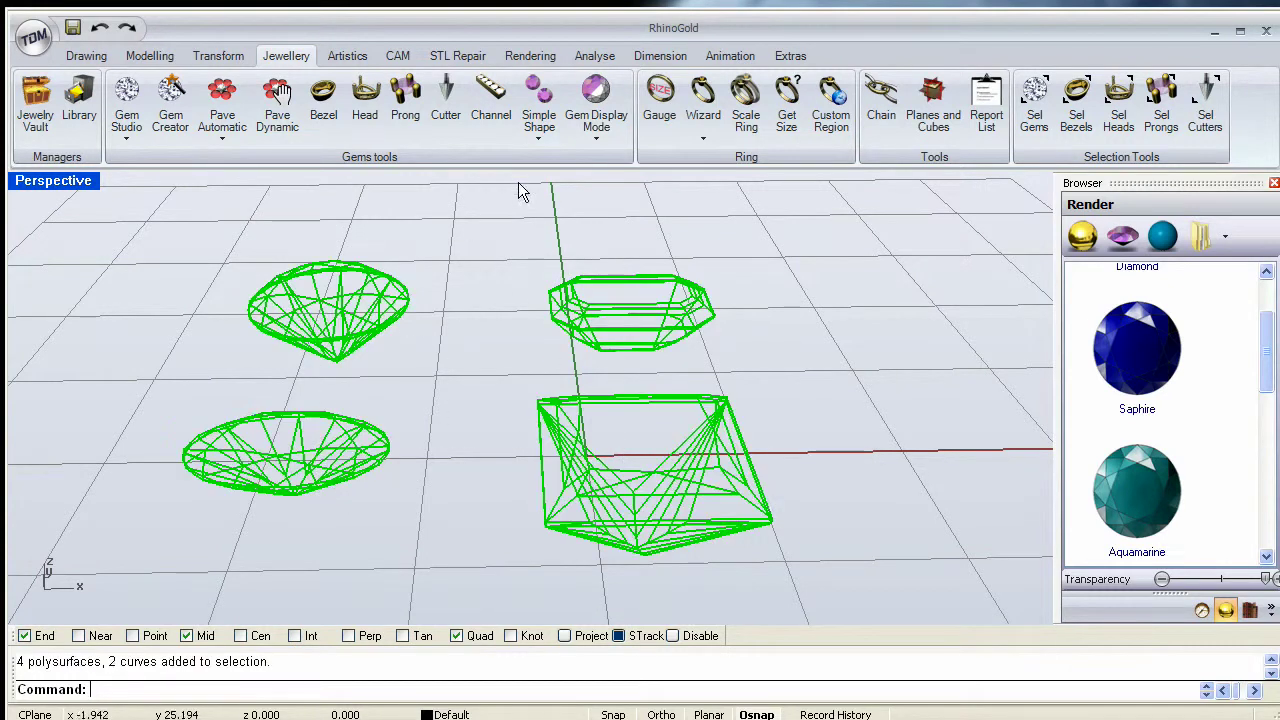
left_click(602, 142)
left_click(643, 245)
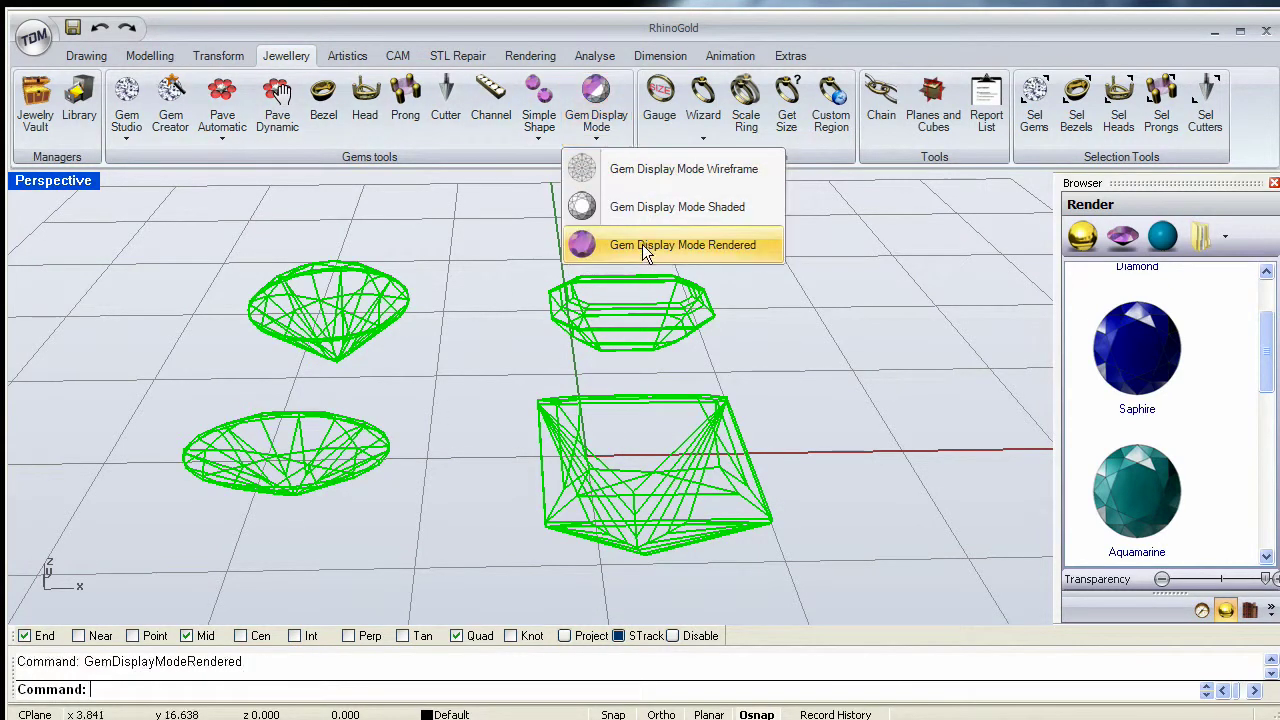
right_click_drag(743, 325, 557, 318)
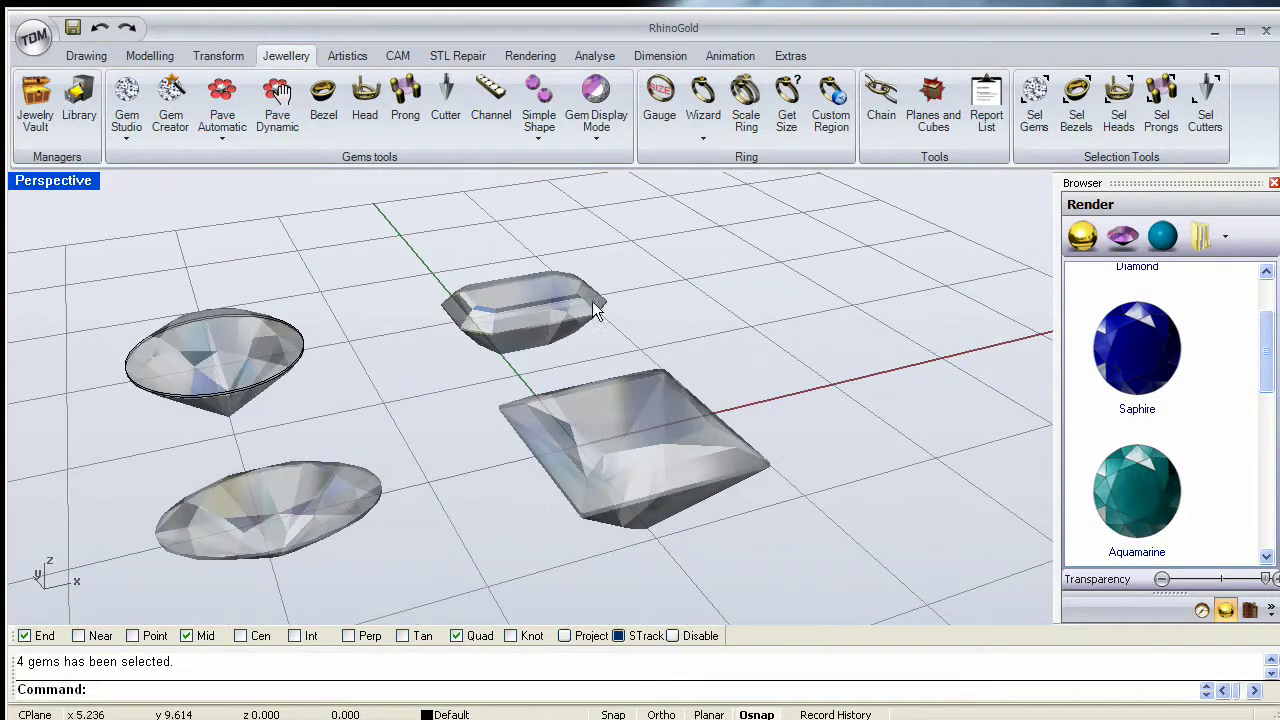